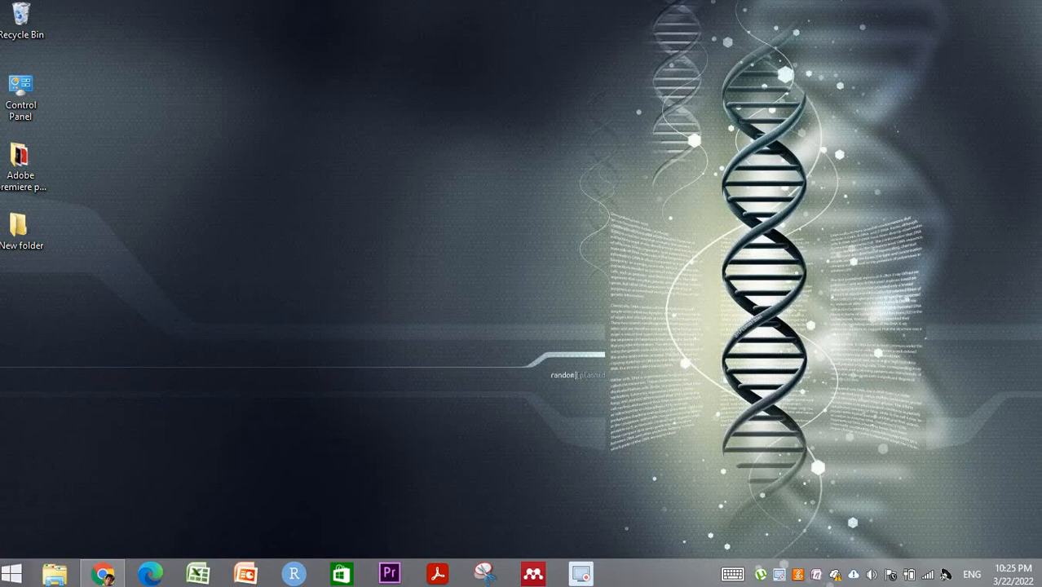
Step: Open a blank Excel workbook in a maximized window and enter the header Treatments in cell A1
click(208, 577)
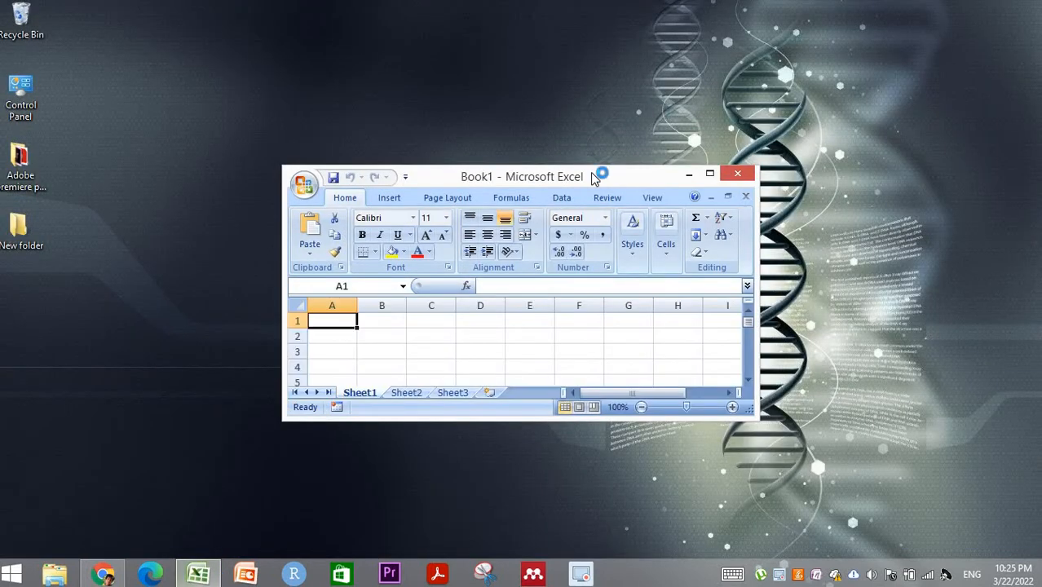
double_click(594, 175)
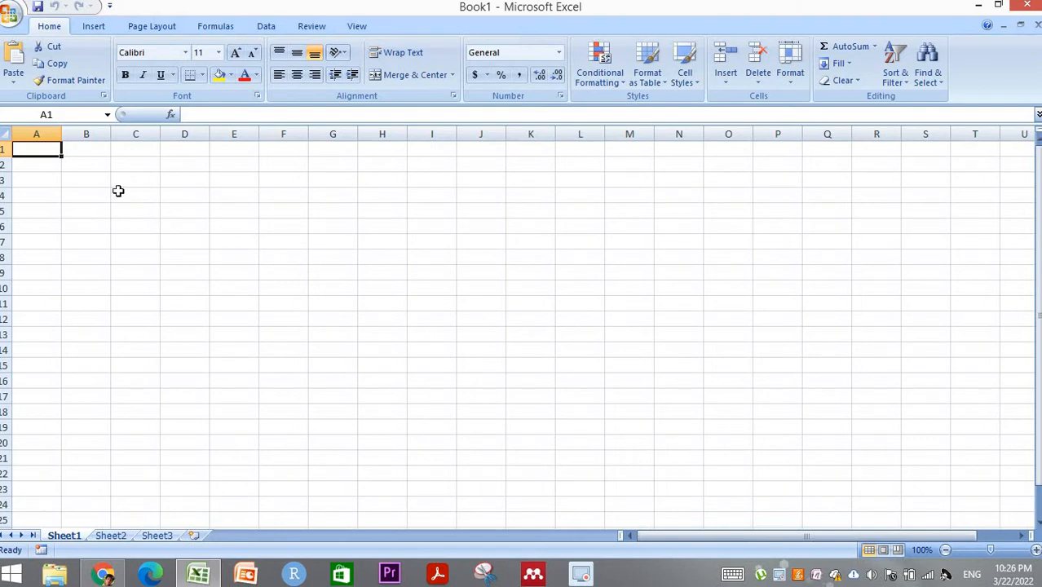
text(Tre)
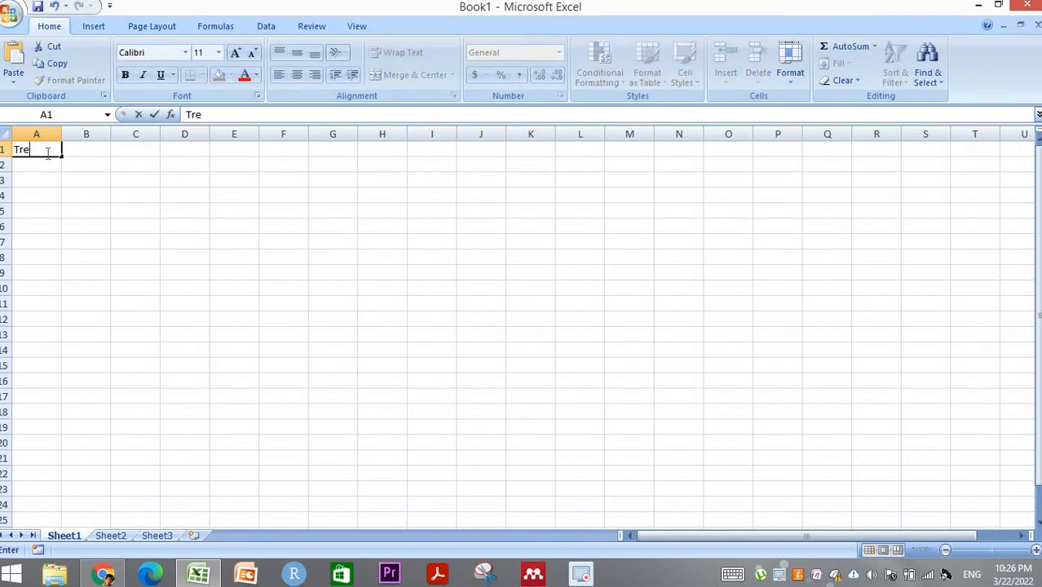
text(atments)
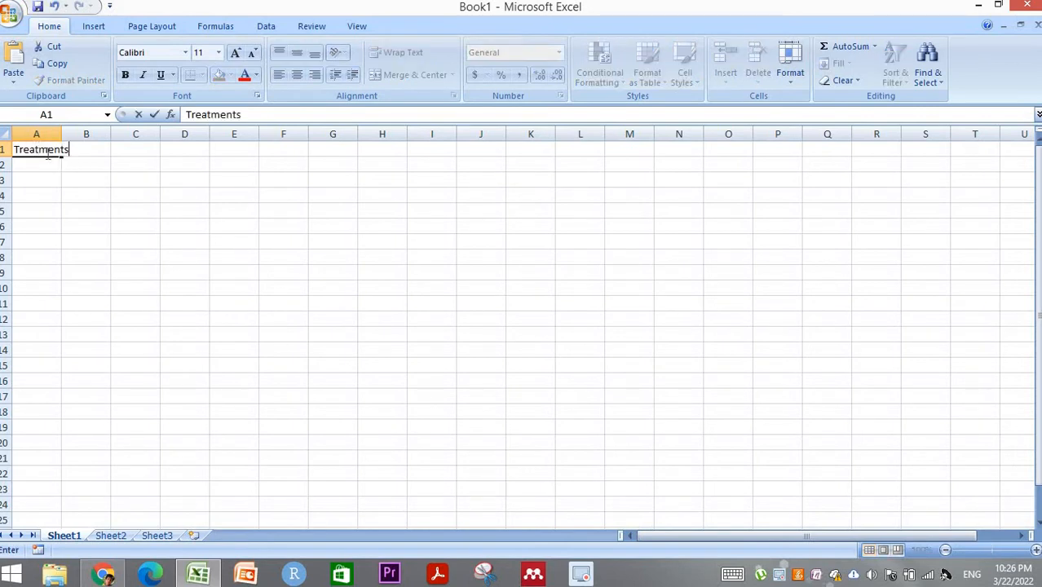
key(Tab)
Step: Enter the header Replications in B1 and widen columns A and B to fit their headers
text(Re)
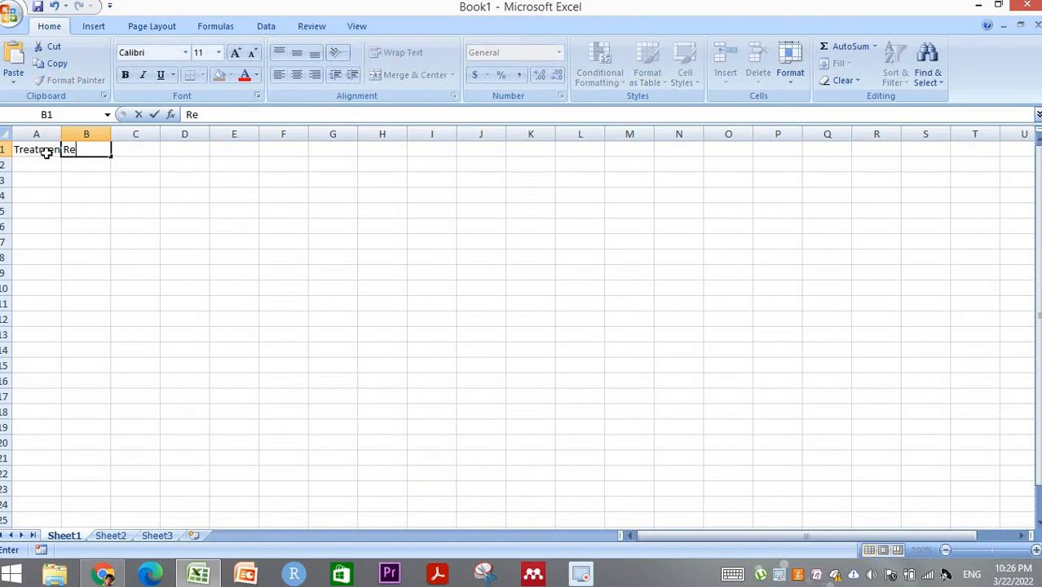
text(plicatons)
key(BackSpace)
key(BackSpace)
text(ins)
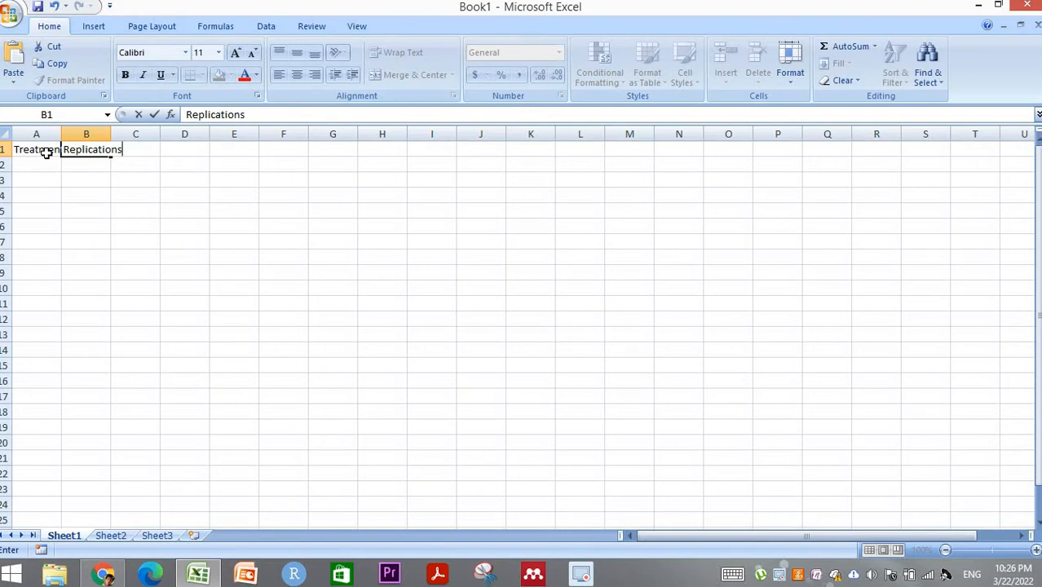
click(41, 164)
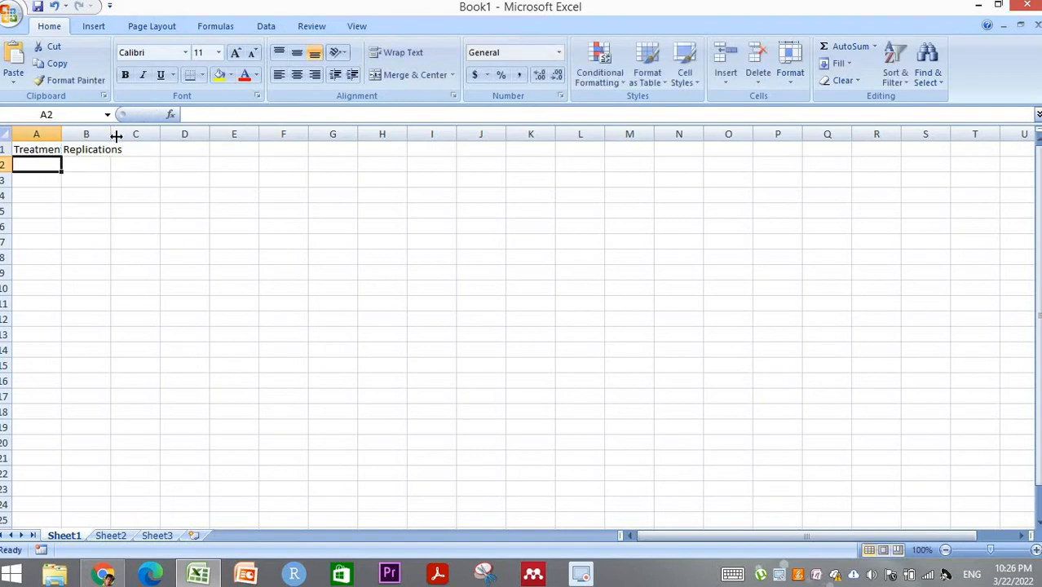
drag(110, 134, 75, 135)
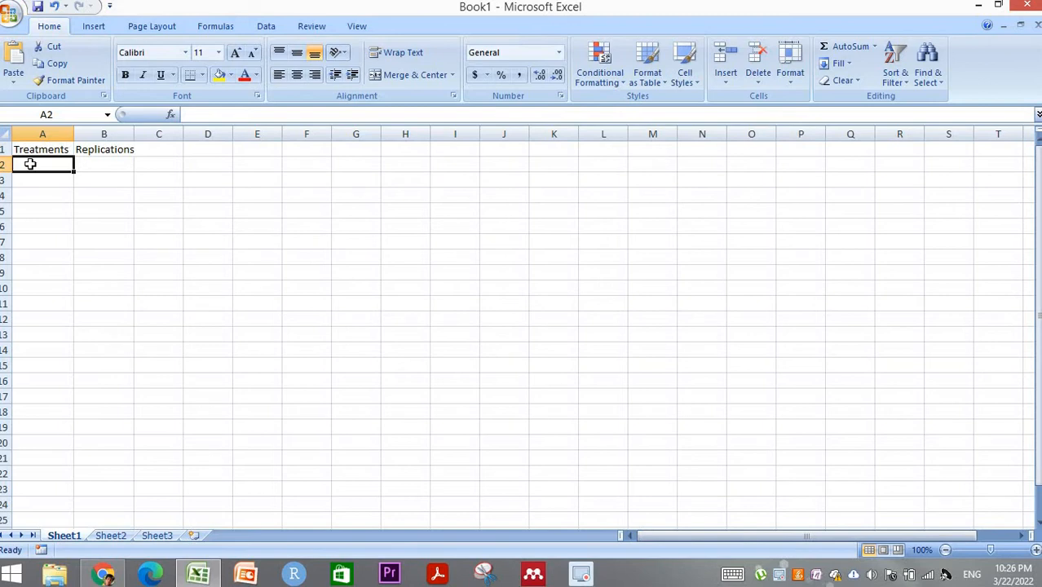
Step: Fill row 2 with treatment 1 in A2 and replication 1 in B2
key(Tab)
text(1)
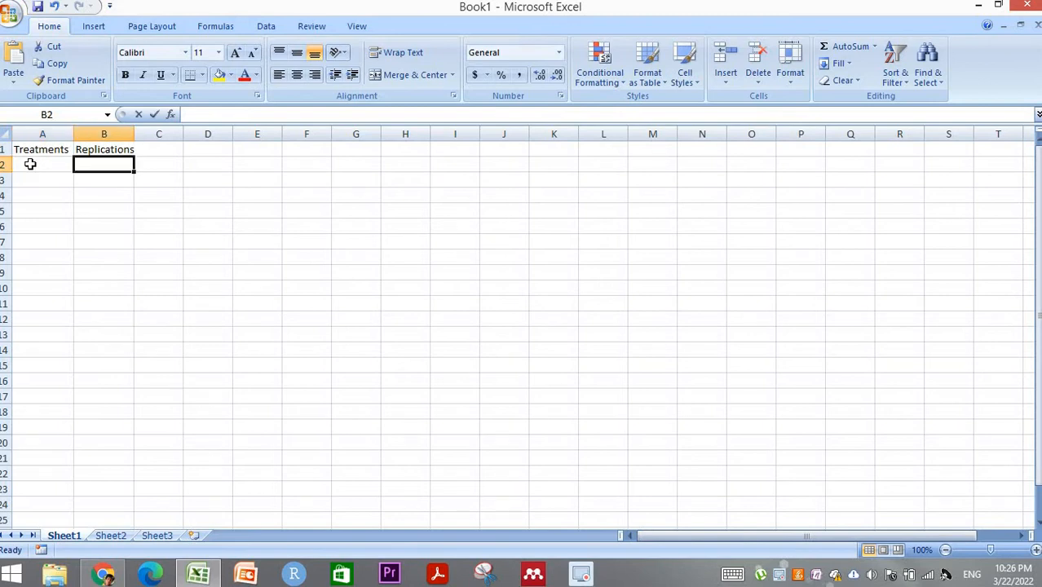
click(30, 164)
text(1)
key(Tab)
key(Down)
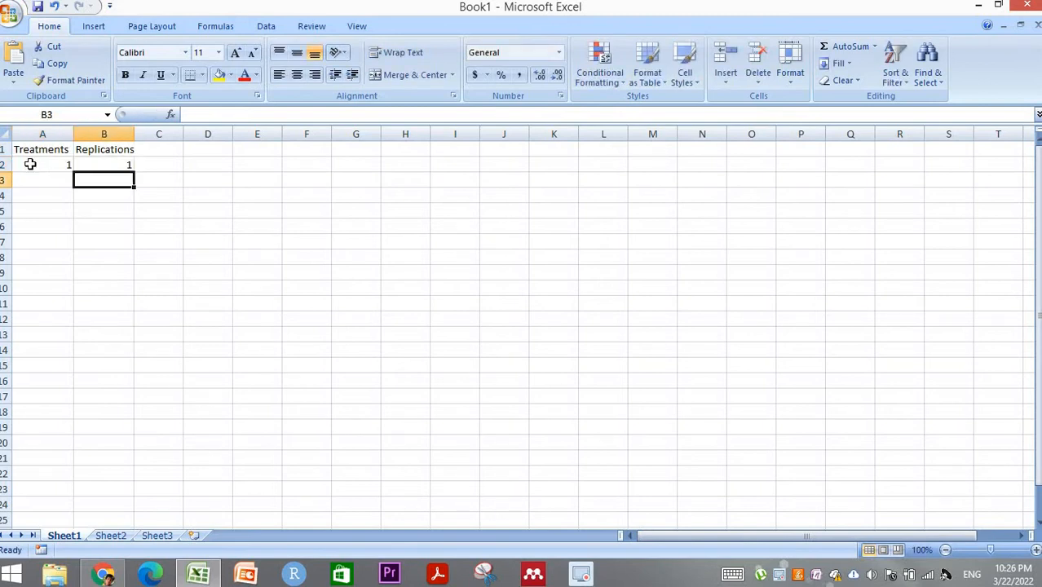
Step: Enter treatments 2 and 3 in A3 and A4, each with replication 1 in column B
text(1)
key(Left)
text(2)
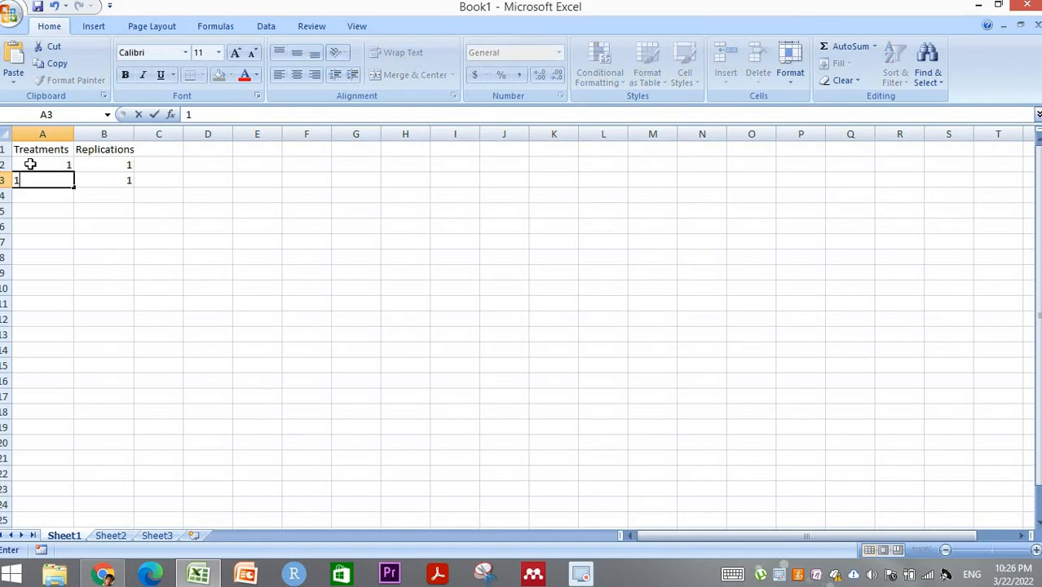
key(Tab)
key(Down)
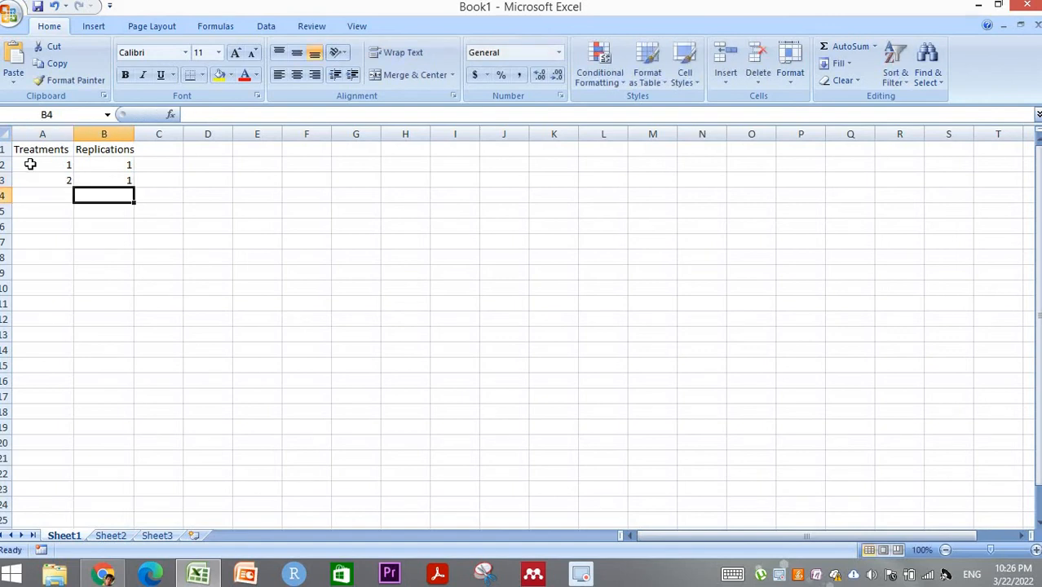
text(1)
key(Left)
text(3)
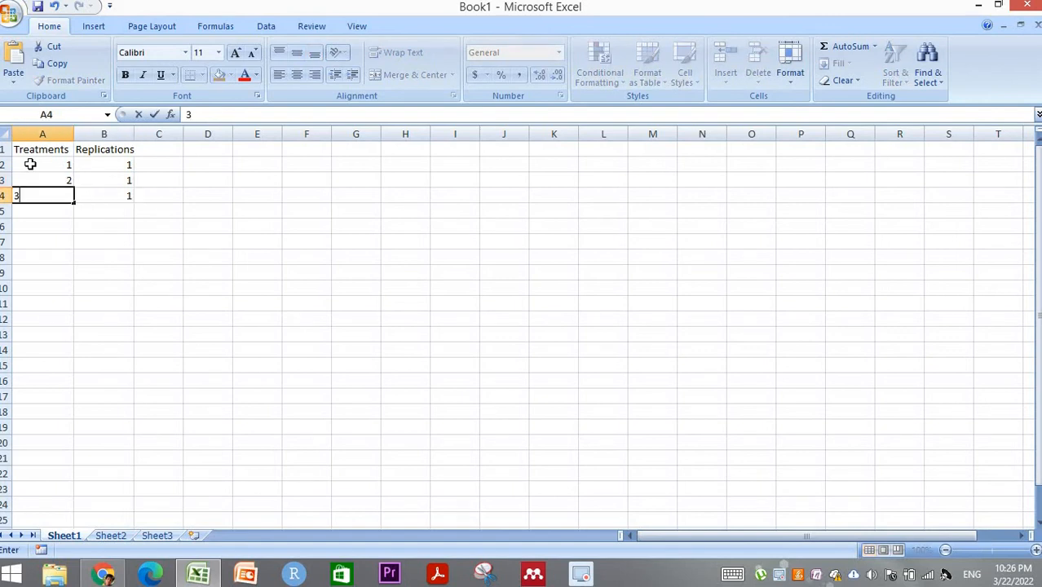
key(Down)
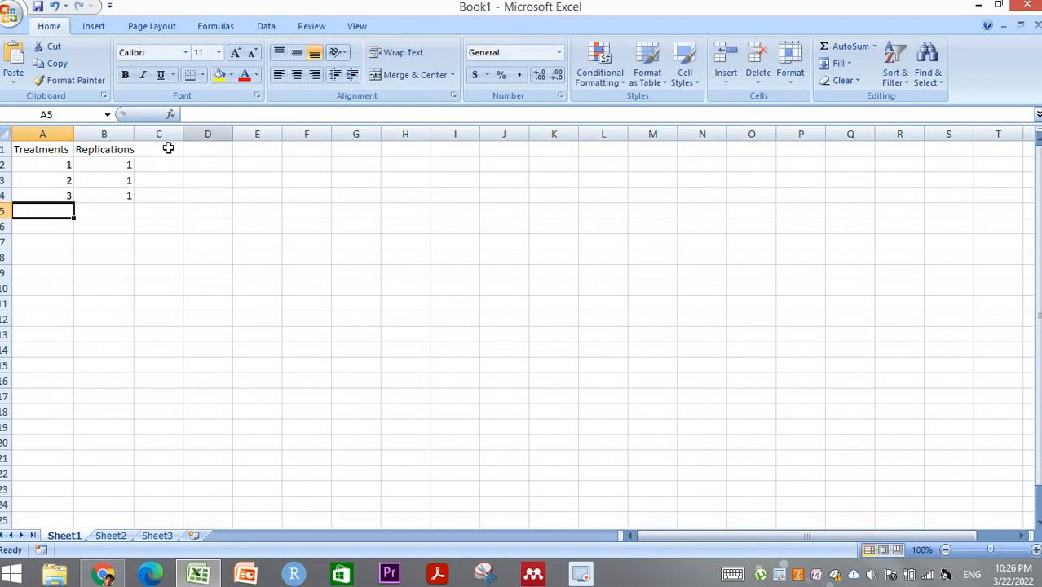
Step: Enter the label Trt in D1 and the numbers 1 to 4 in cells C2 to C5
click(208, 149)
text(Trt)
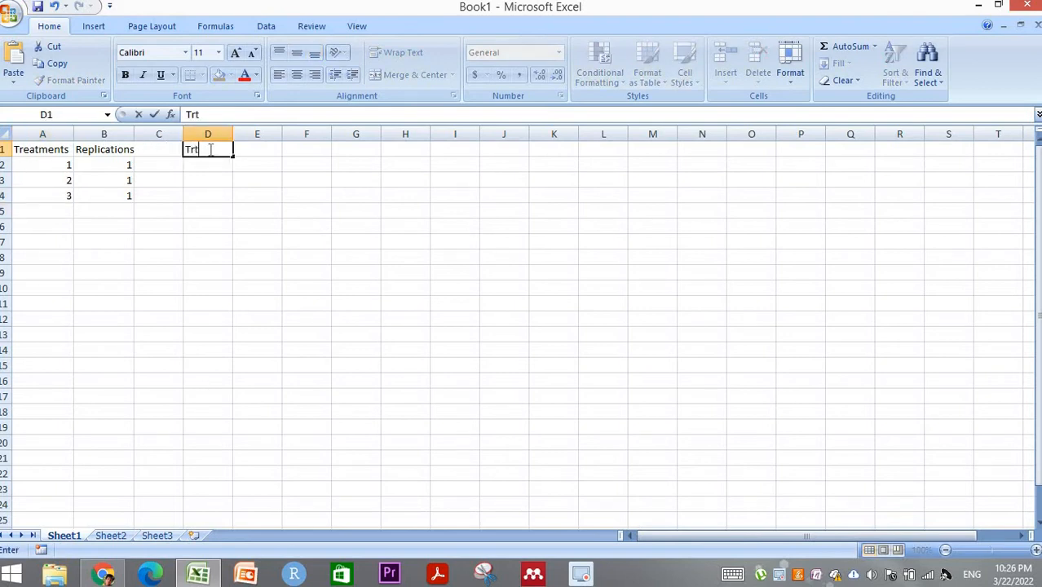
key(Return)
key(Left)
text(1)
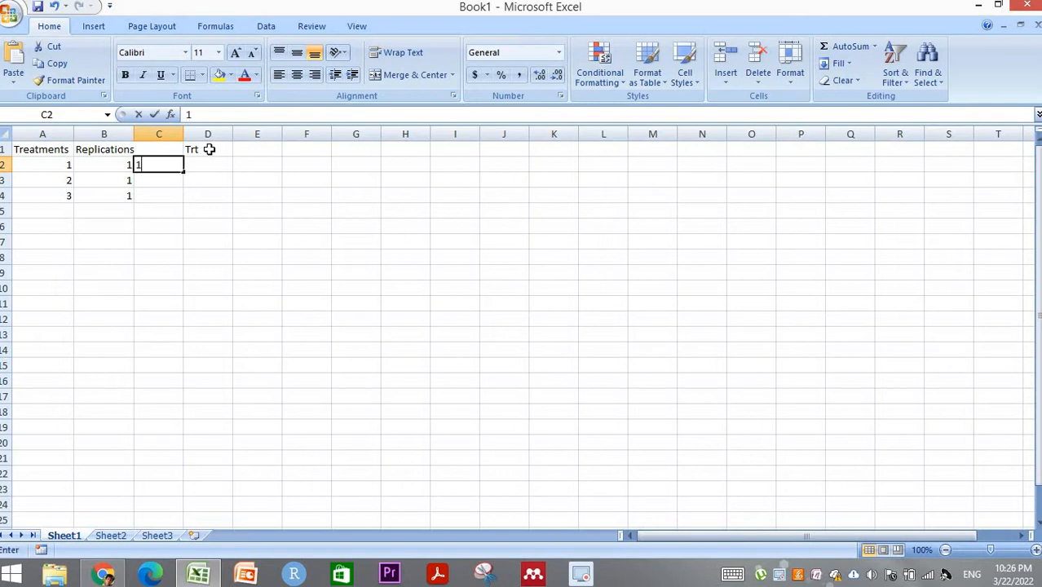
key(Return)
text(2)
key(Return)
text(3)
key(Return)
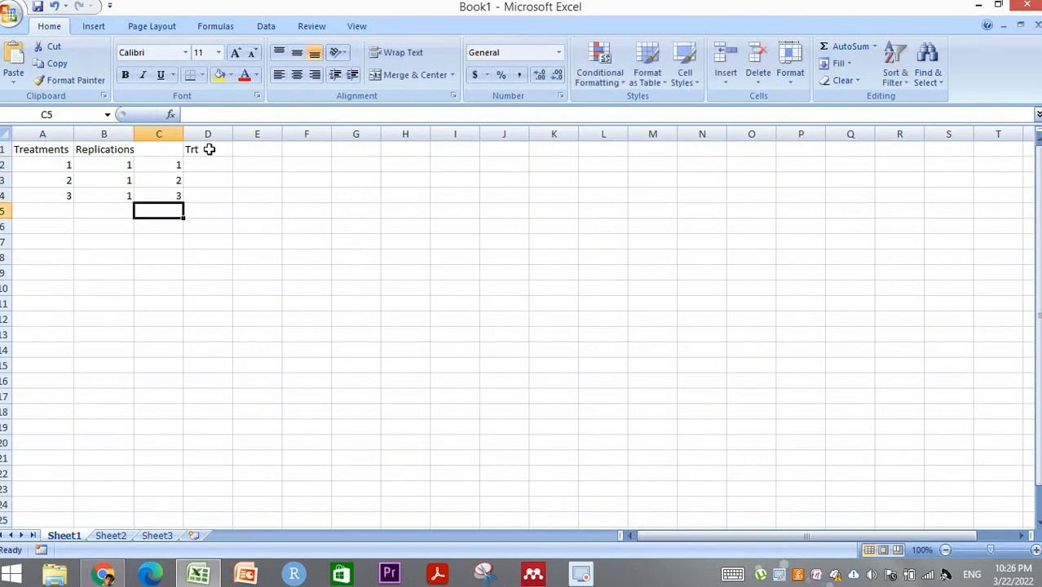
text(3)
key(Return)
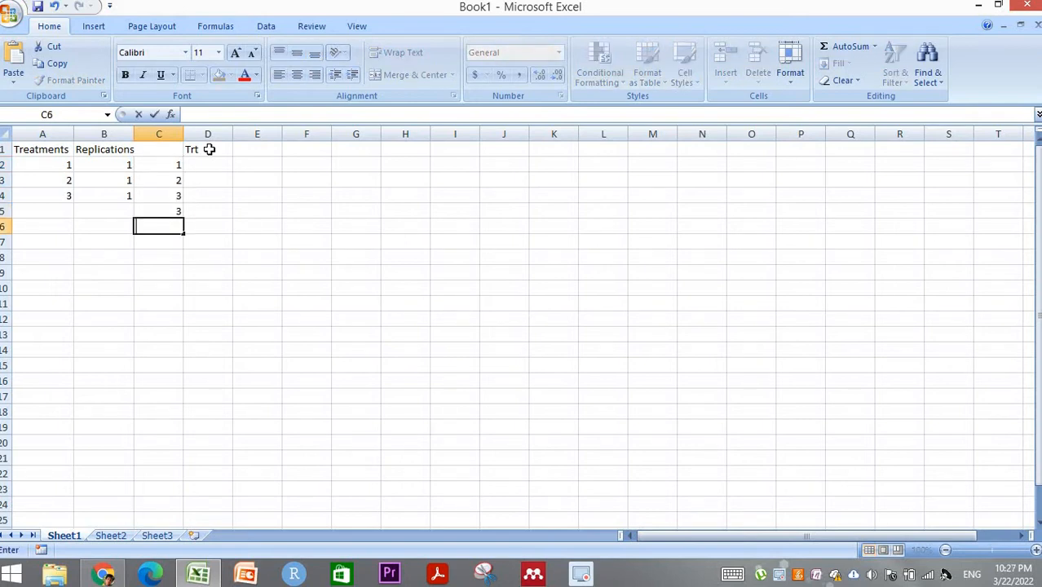
key(Up)
text(4)
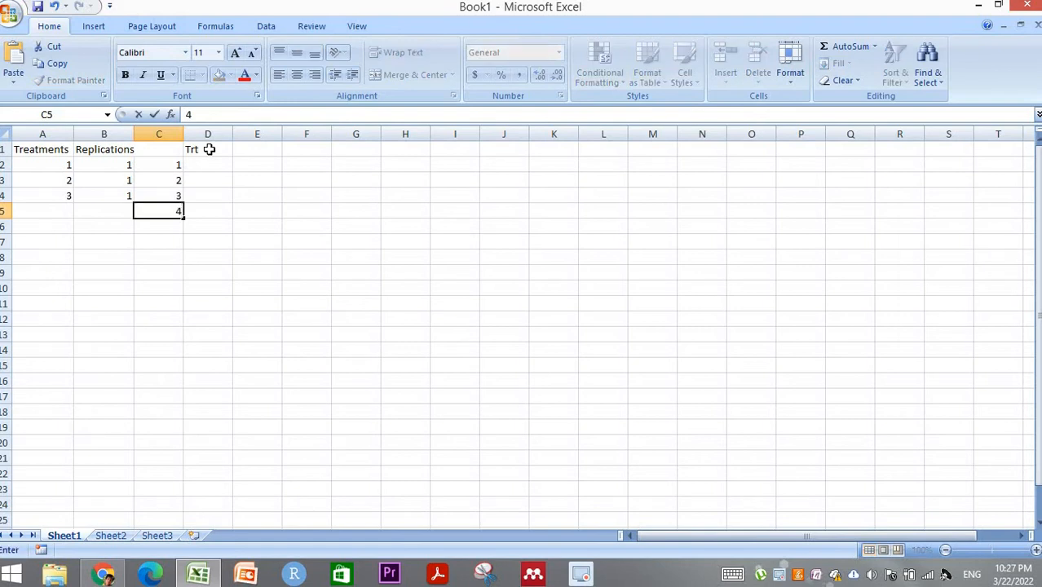
Step: Clear the trial entries from columns C and D, including the Trt label and the numbers
key(ctrl+shift+Up)
key(ctrl+shift+Up)
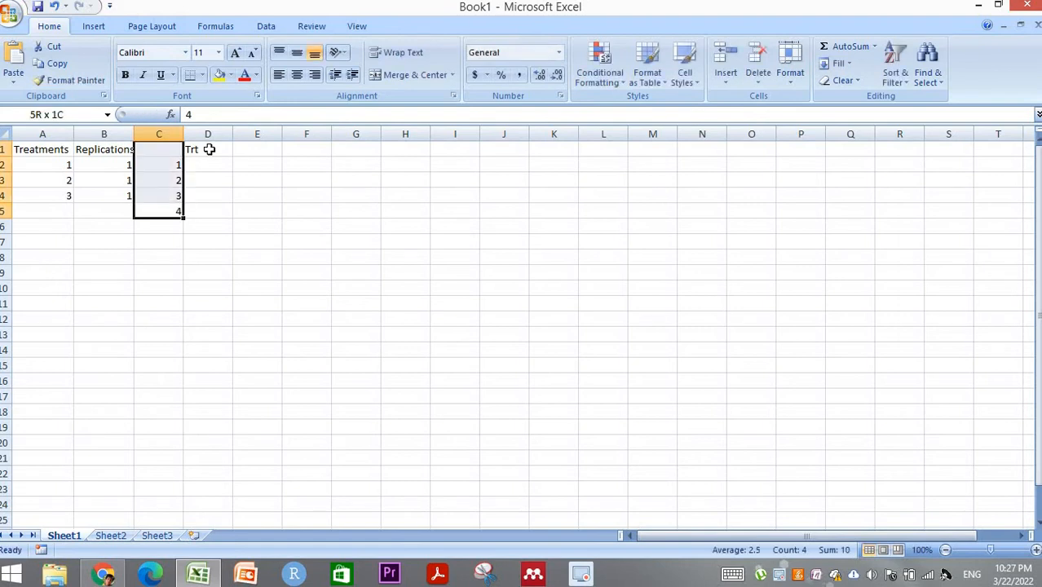
key(ctrl+shift+Right)
key(ctrl+shift+Left)
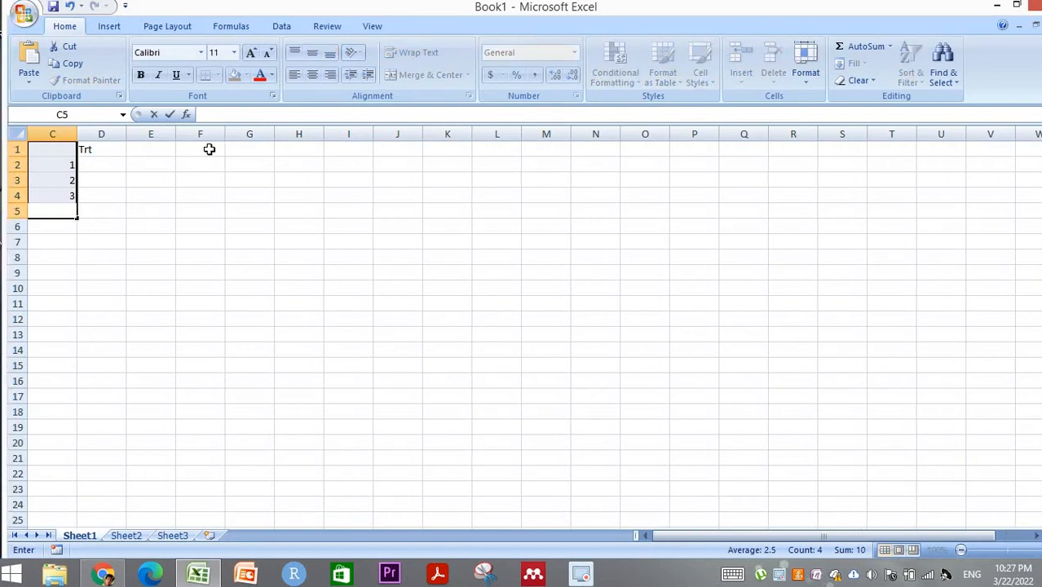
key(BackSpace)
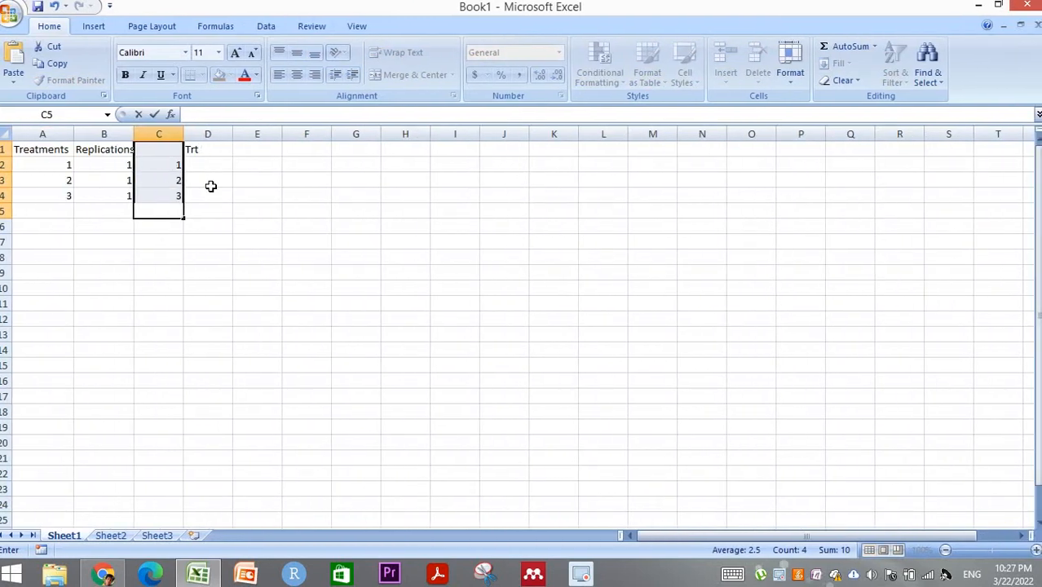
click(258, 210)
drag(165, 149, 214, 206)
key(Delete)
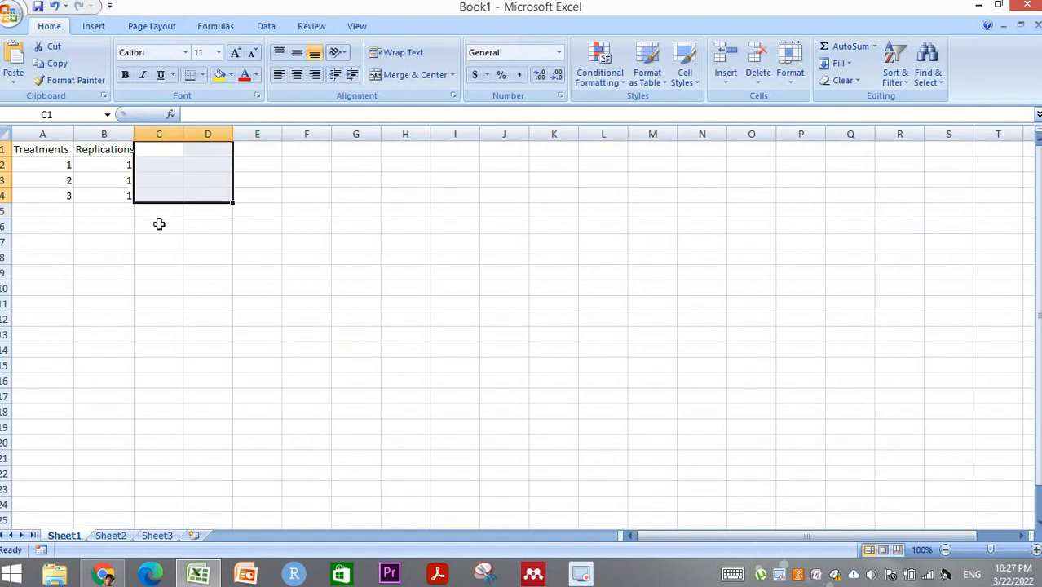
click(119, 245)
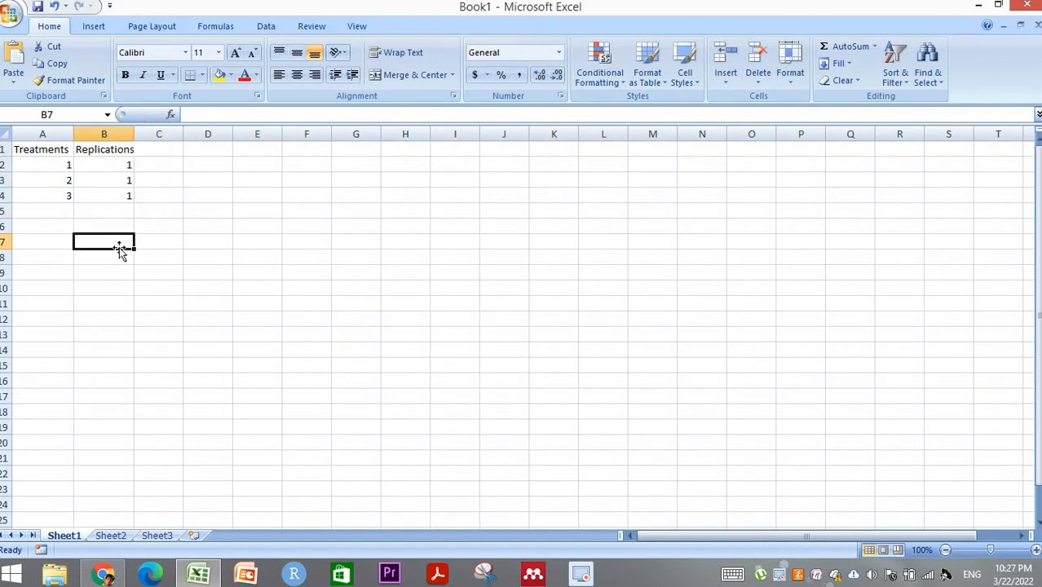
Step: Change row 3 to treatment 1 in A3 and replication 2 in B3
click(65, 163)
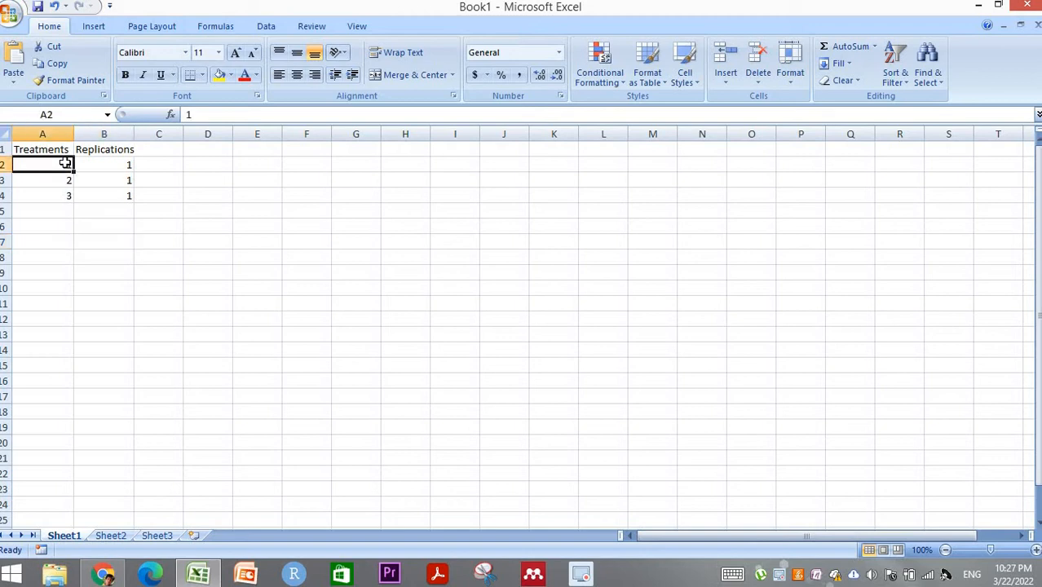
click(107, 163)
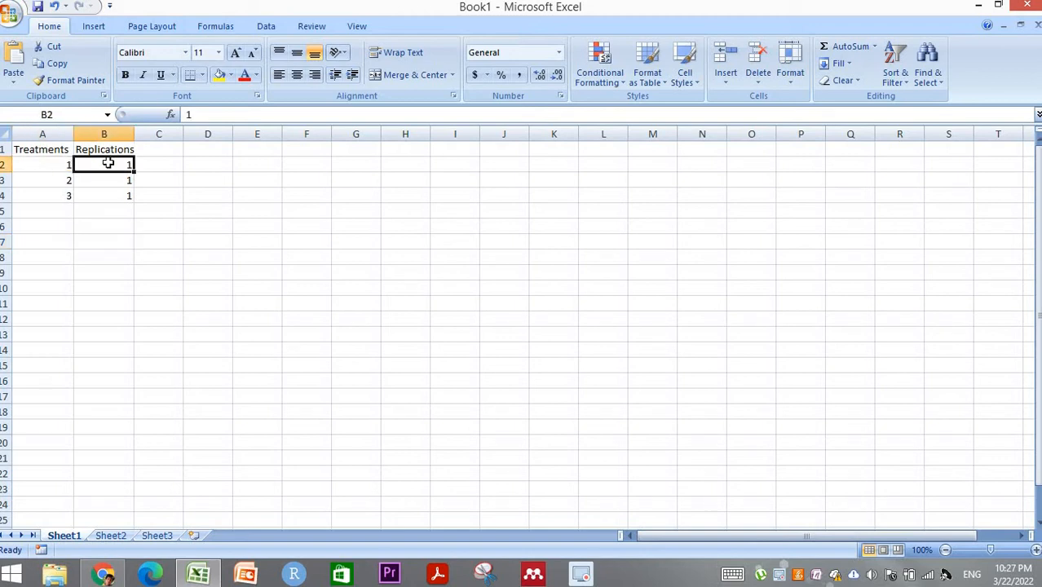
key(Left)
key(Down)
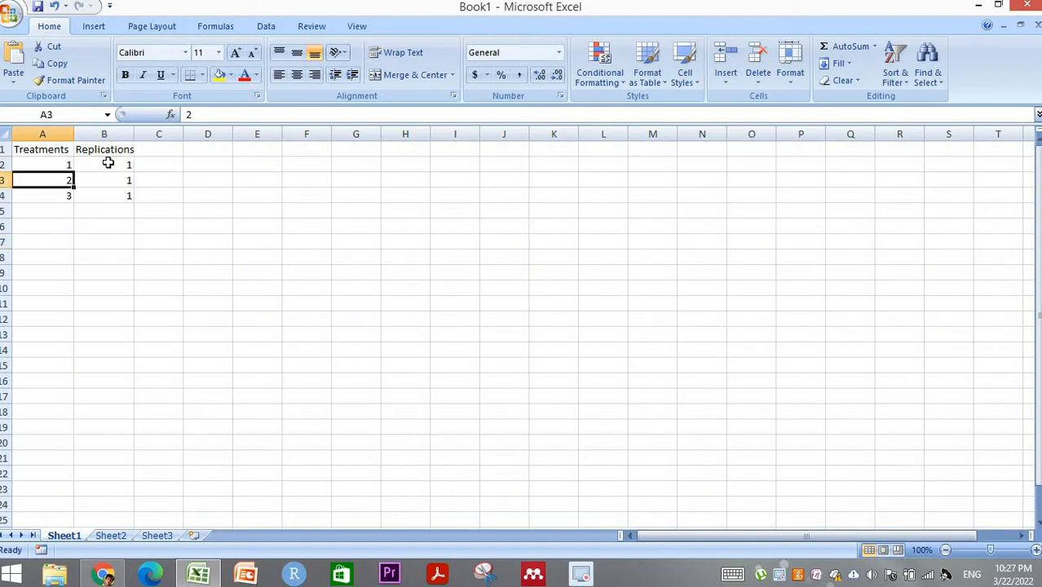
key(Right)
text(2)
key(Left)
text(1)
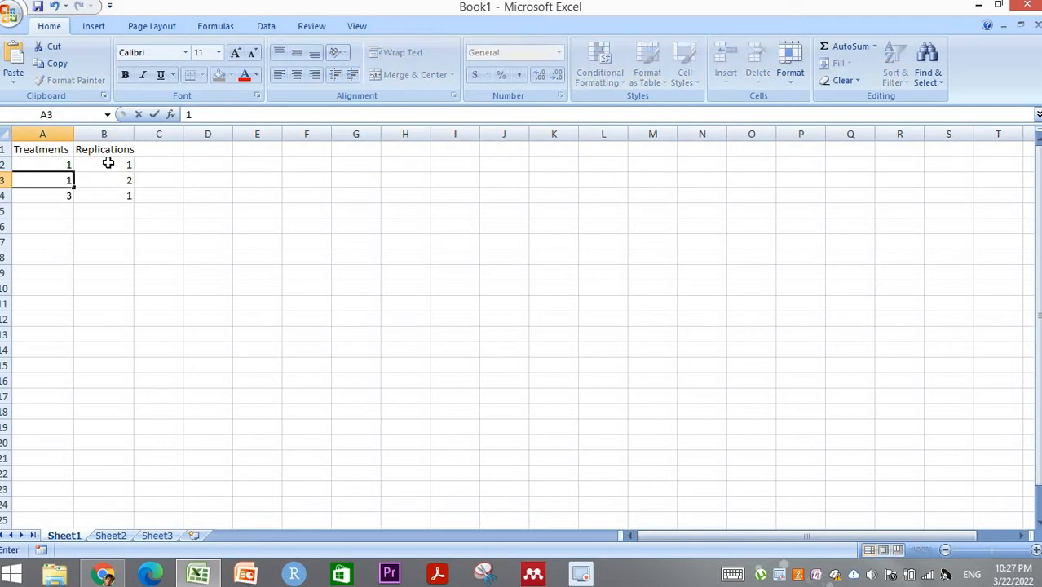
Step: Change row 4 to treatment 1 in A4 and replication 3 in B4
key(Down)
key(Right)
text(3)
key(Left)
text(1)
key(Down)
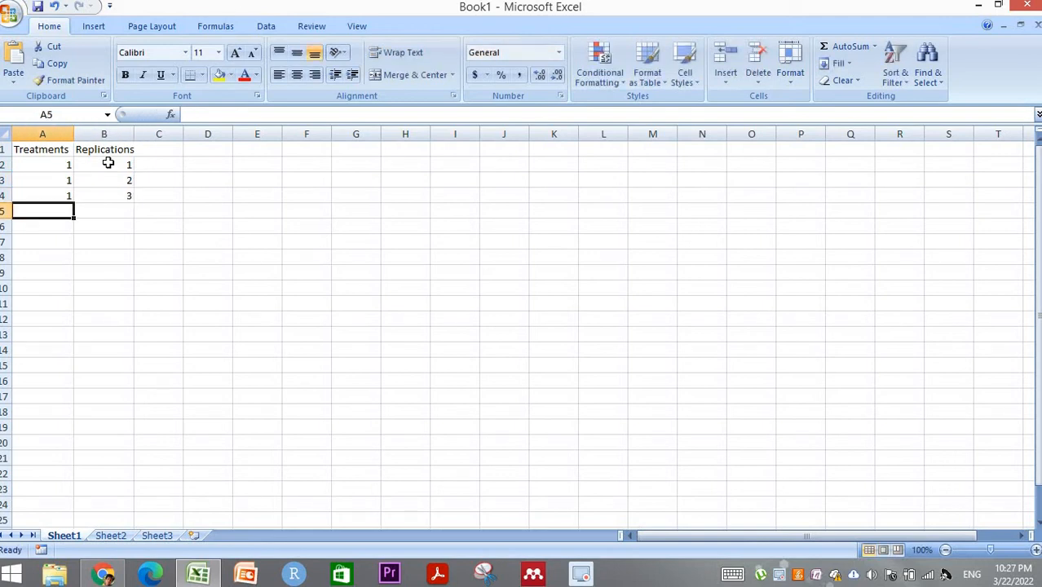
Step: Enter treatment 1 in A5 and A6, with replications 4 and 5 in B5 and B6
key(Right)
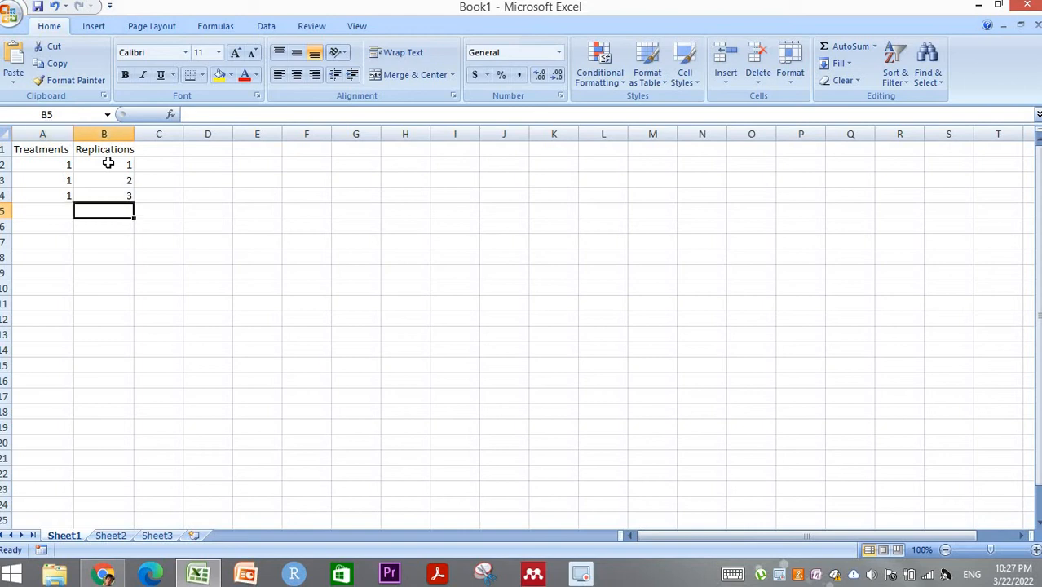
text(4)
key(Left)
text(1)
key(Right)
key(Down)
text(4)
key(BackSpace)
text(5)
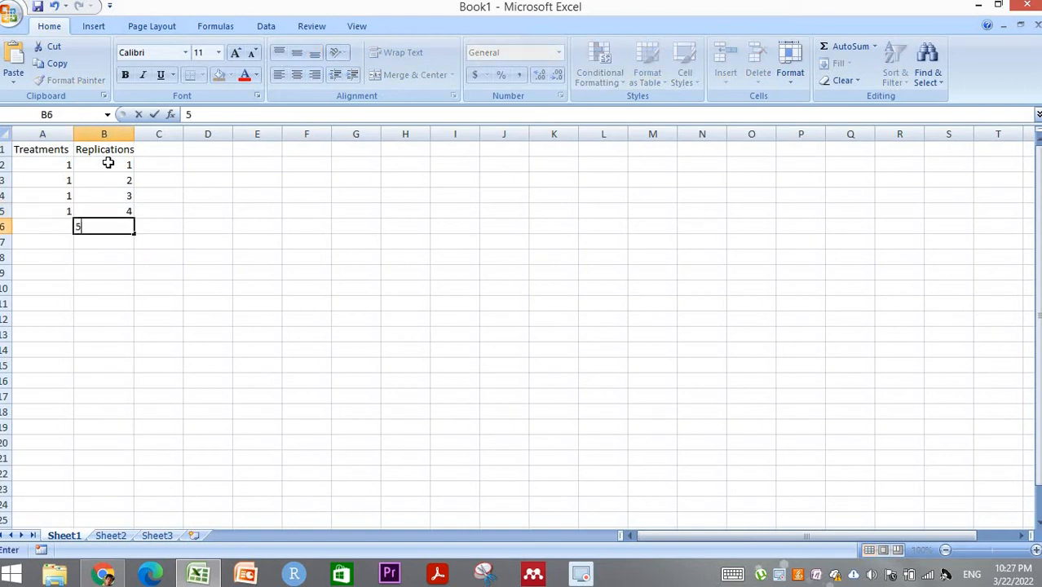
key(Left)
text(1)
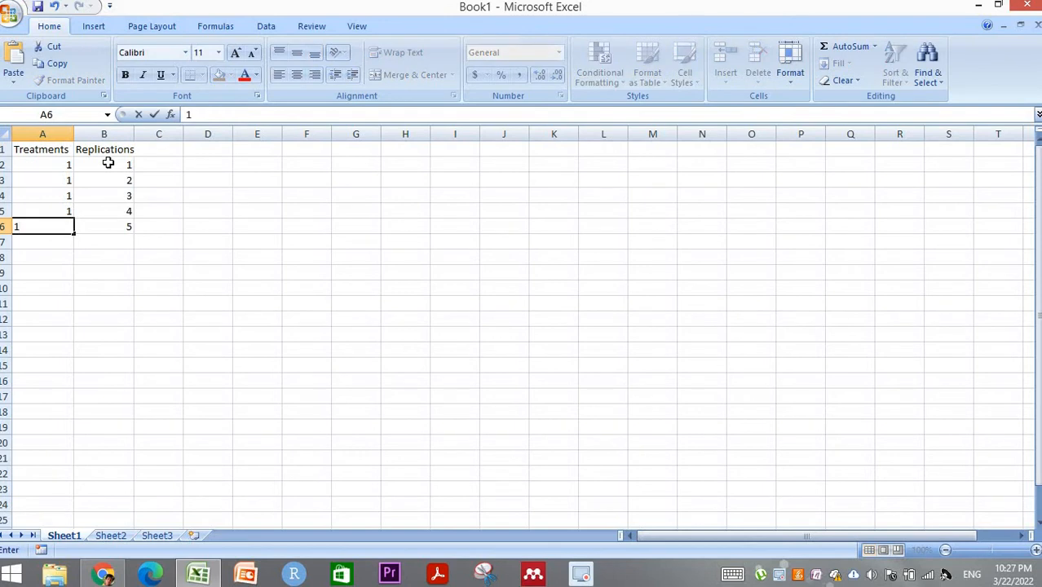
key(Return)
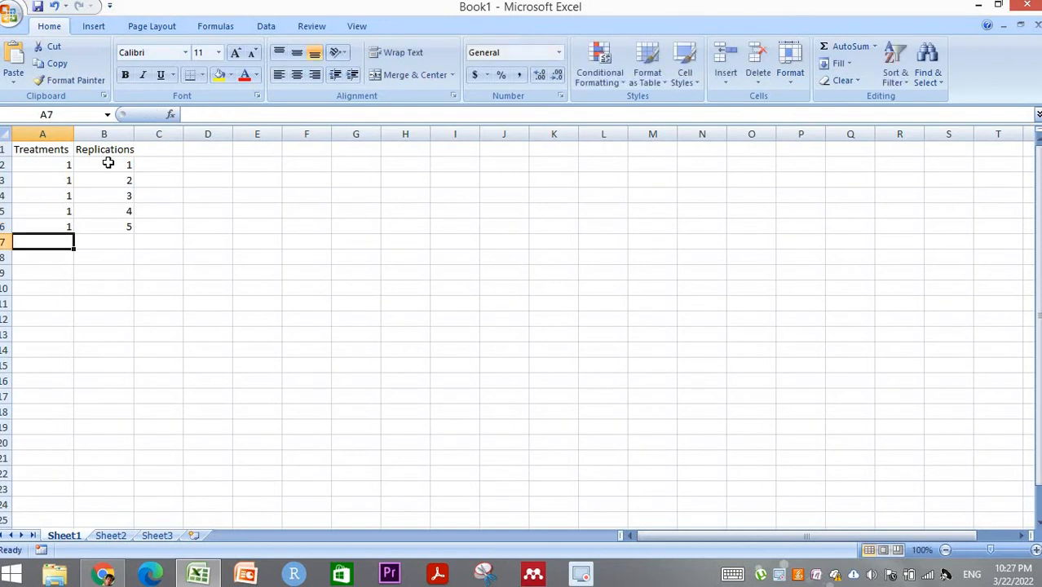
Step: Enter treatment 2 in A7 and A8, with replications 1 and 2 in B7 and B8
text(2)
key(Right)
text(1)
key(Return)
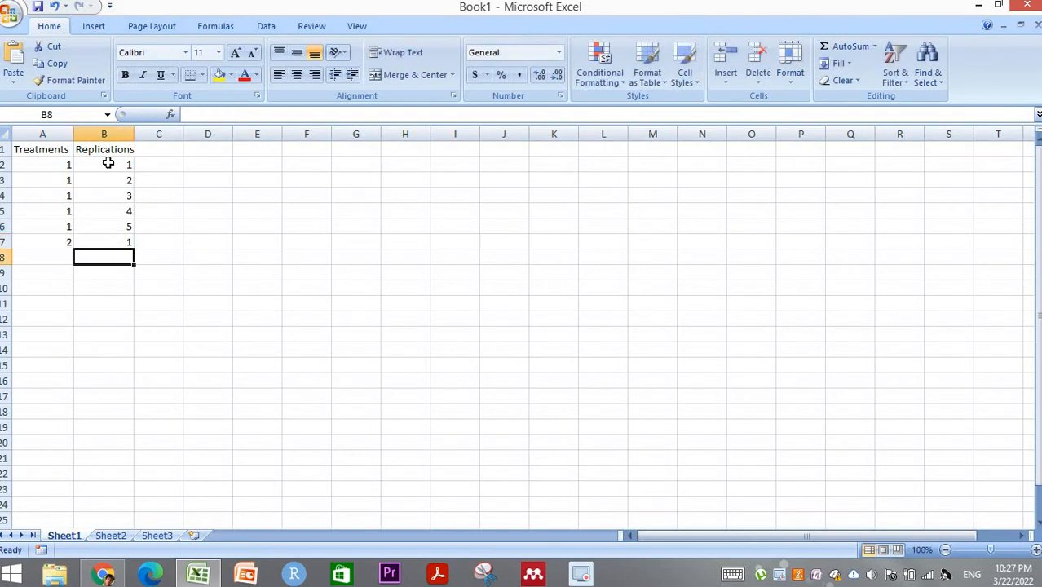
key(Left)
text(2)
key(Right)
text(2)
key(Return)
key(Left)
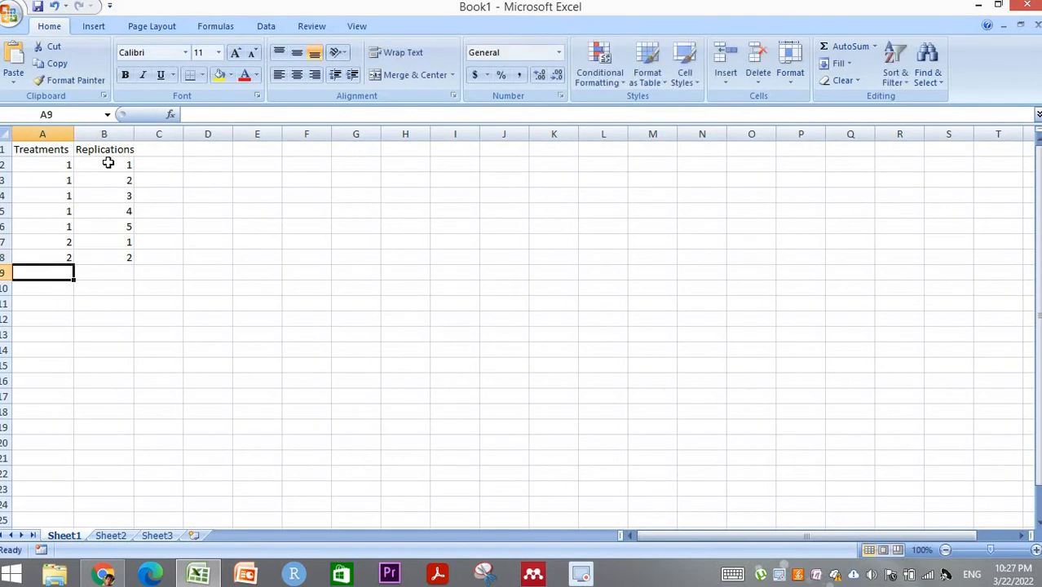
Step: Enter treatment 2 in A9 and A10, with replications 3 and 4 in B9 and B10
text(2)
key(Right)
text(3)
key(Return)
key(Left)
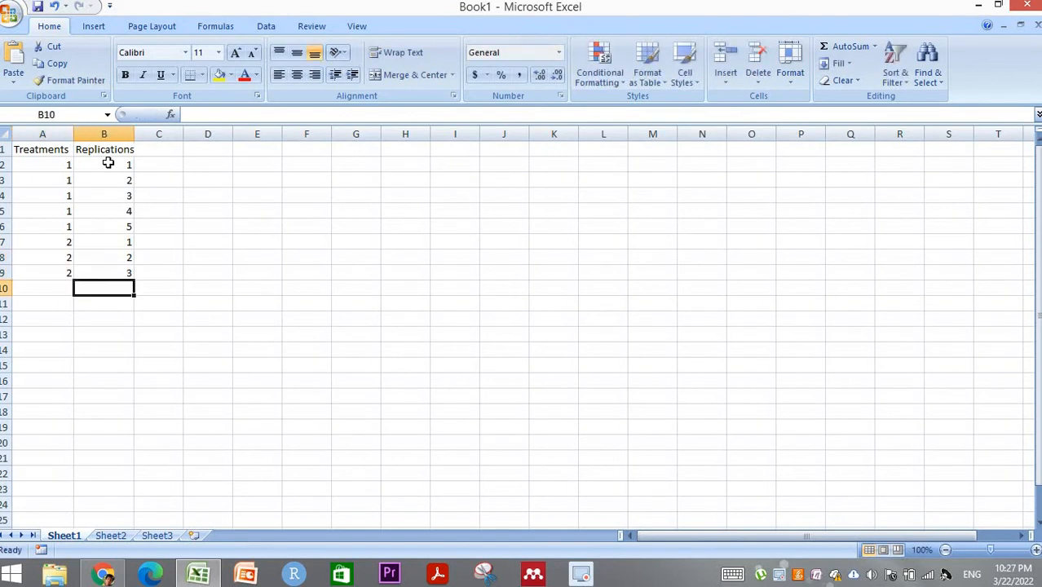
text(2)
key(Right)
text(4)
key(Return)
key(Left)
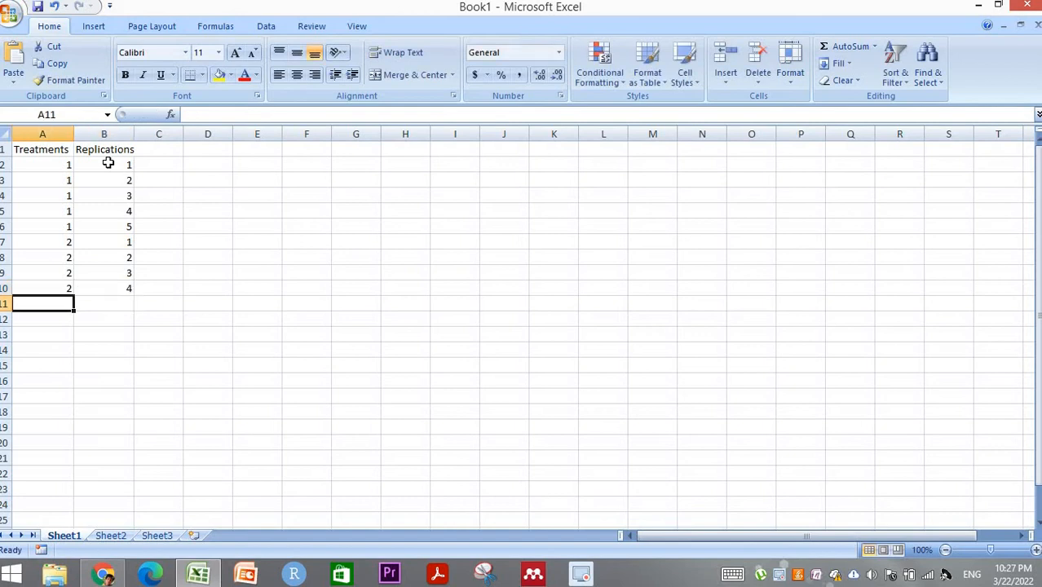
Step: Enter treatment 2 in A11 and replication 5 in B11
text(25)
key(BackSpace)
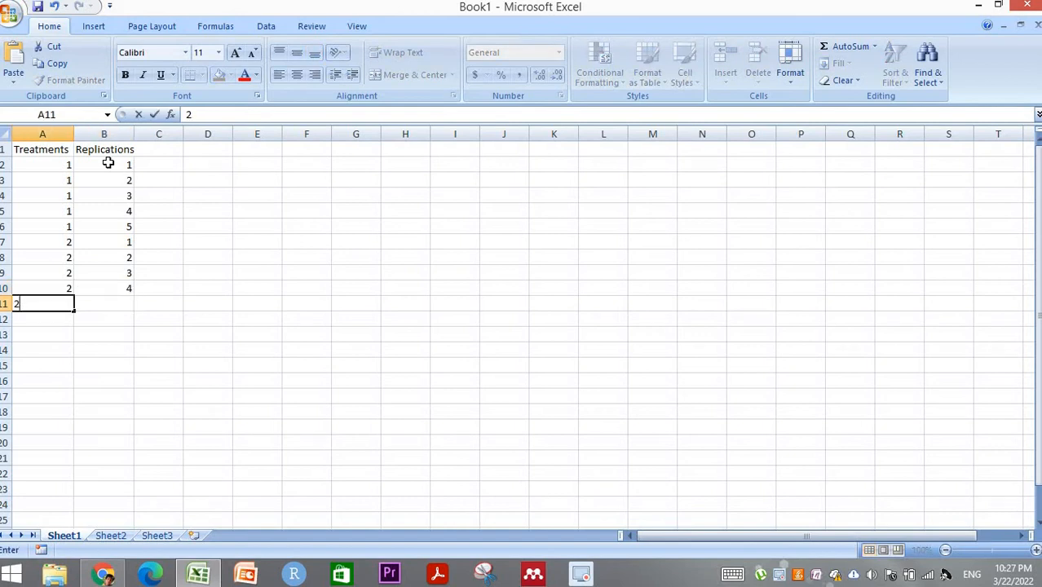
key(Right)
text(5)
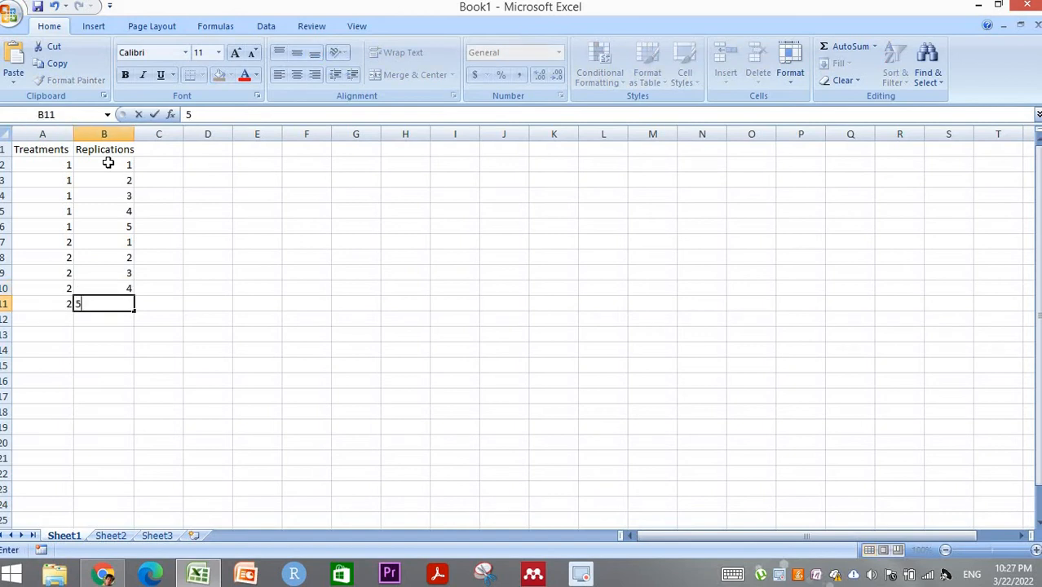
key(Right)
Step: Add the column headers PP, PH and PL in C1, D1 and E1
key(Up)
key(Up)
key(Up)
key(Up)
key(Up)
key(Up)
key(Up)
key(Up)
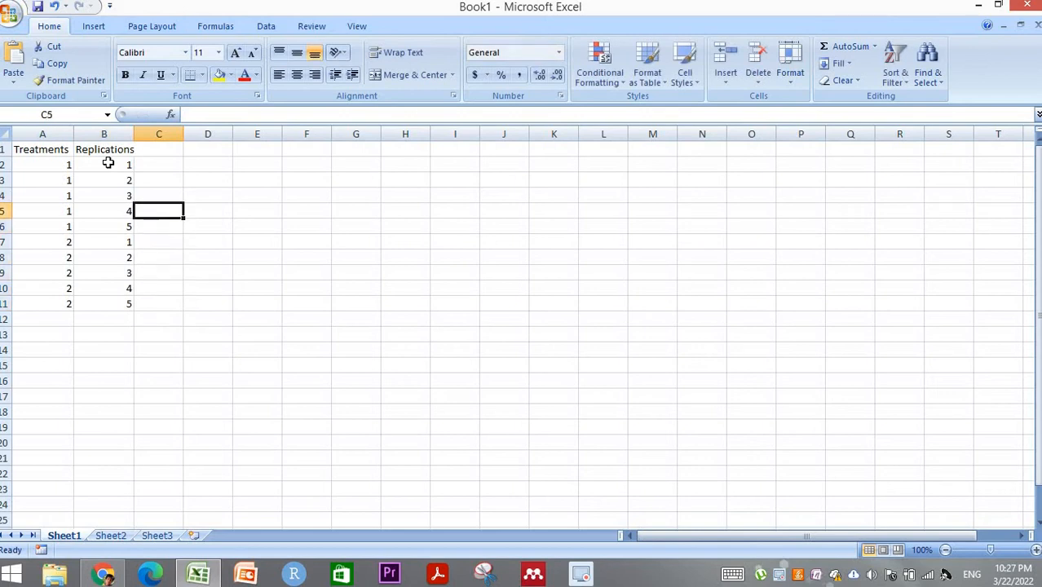
key(Up)
key(Up)
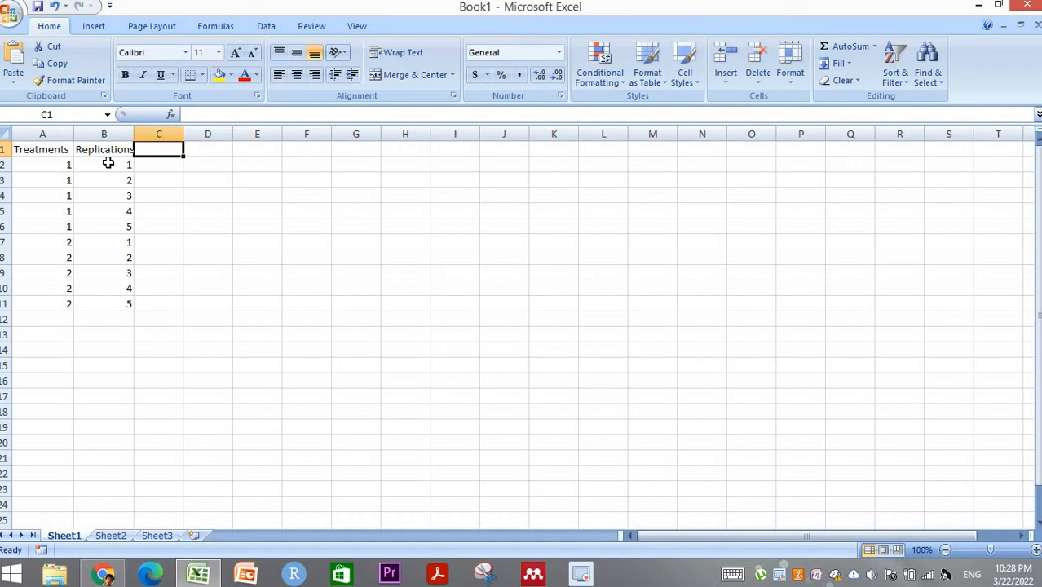
text(PP)
key(Tab)
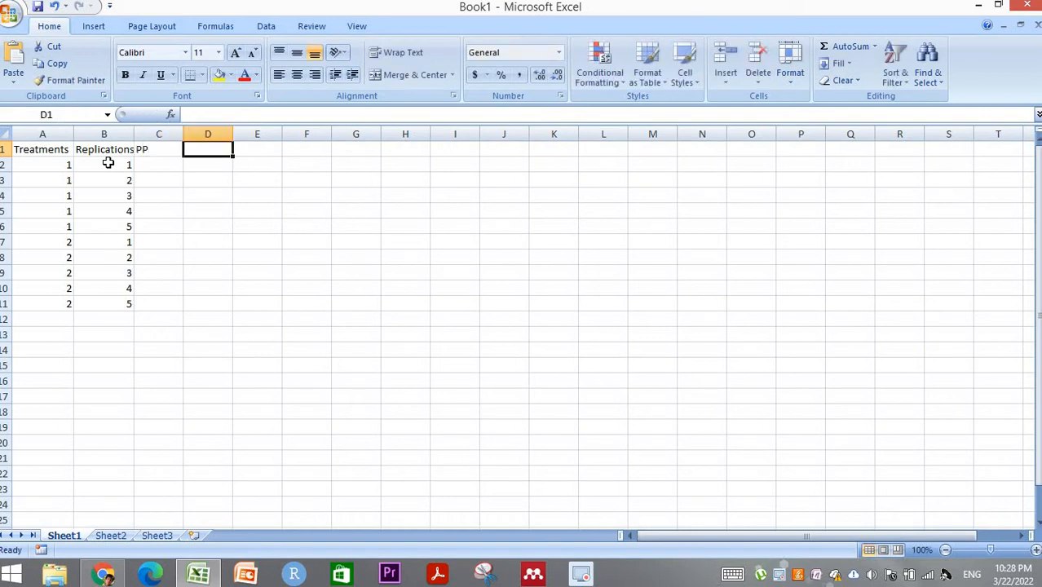
text(PH)
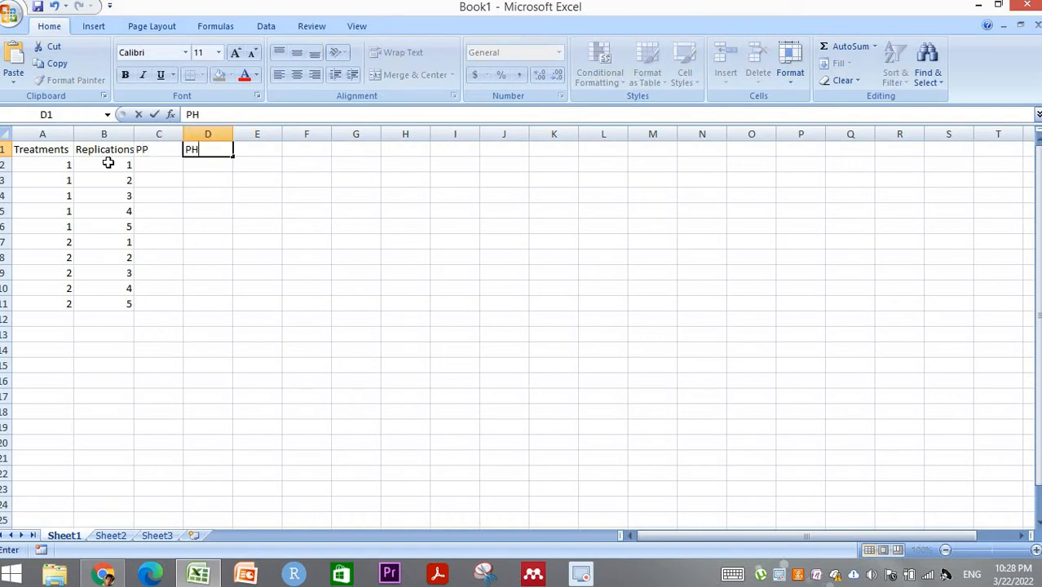
key(Tab)
text(PL)
key(Tab)
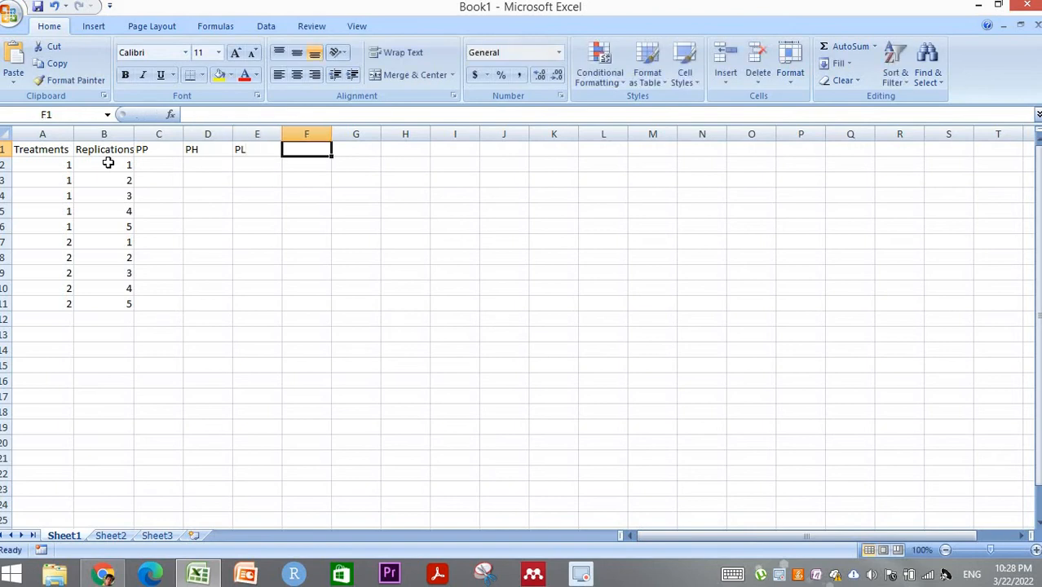
Step: Add the column headers GPP, FGPP and TKW in F1, G1 and H1
text(GPP)
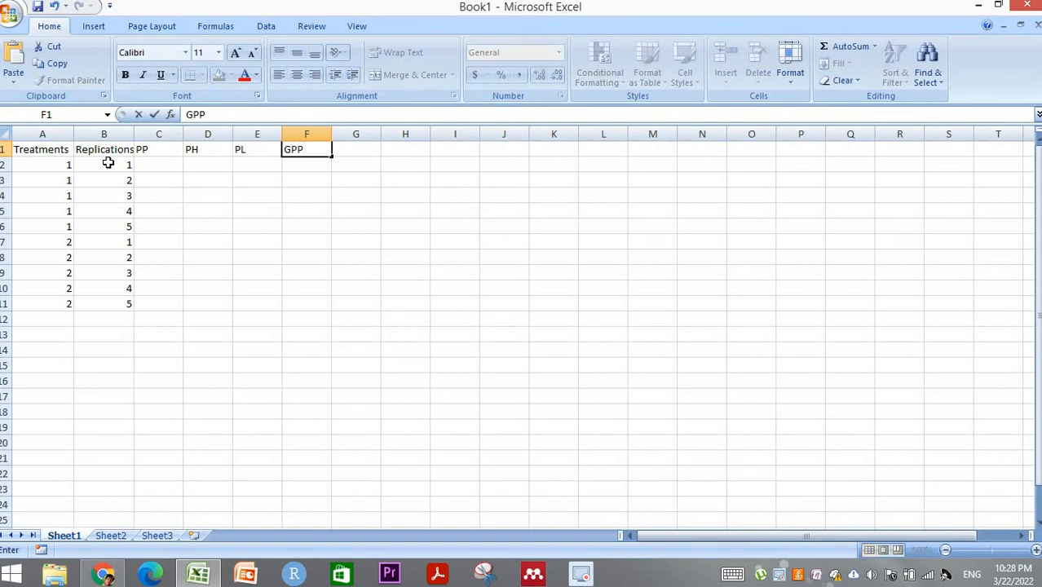
key(Tab)
text(FGPP)
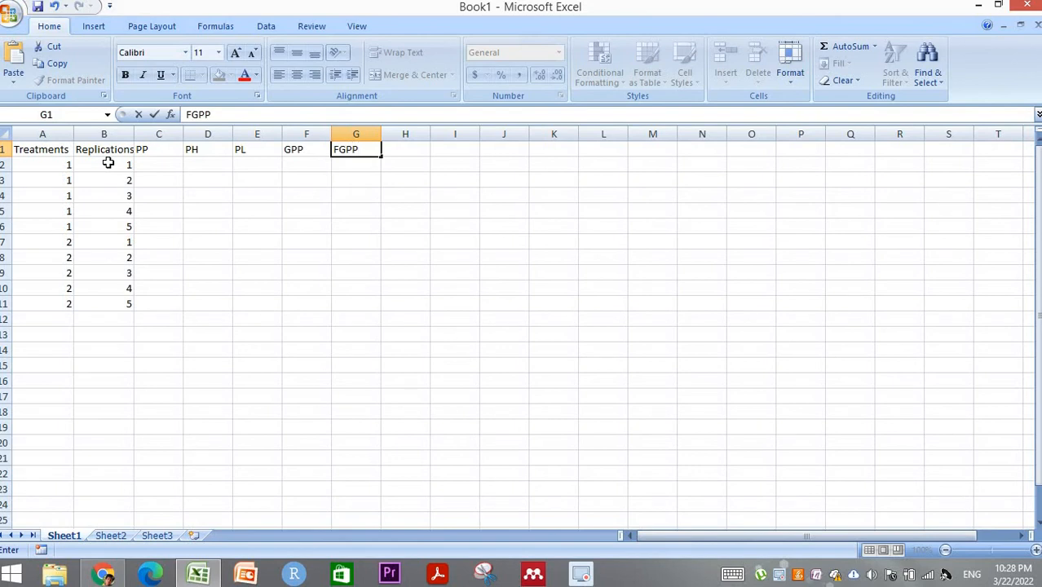
key(Tab)
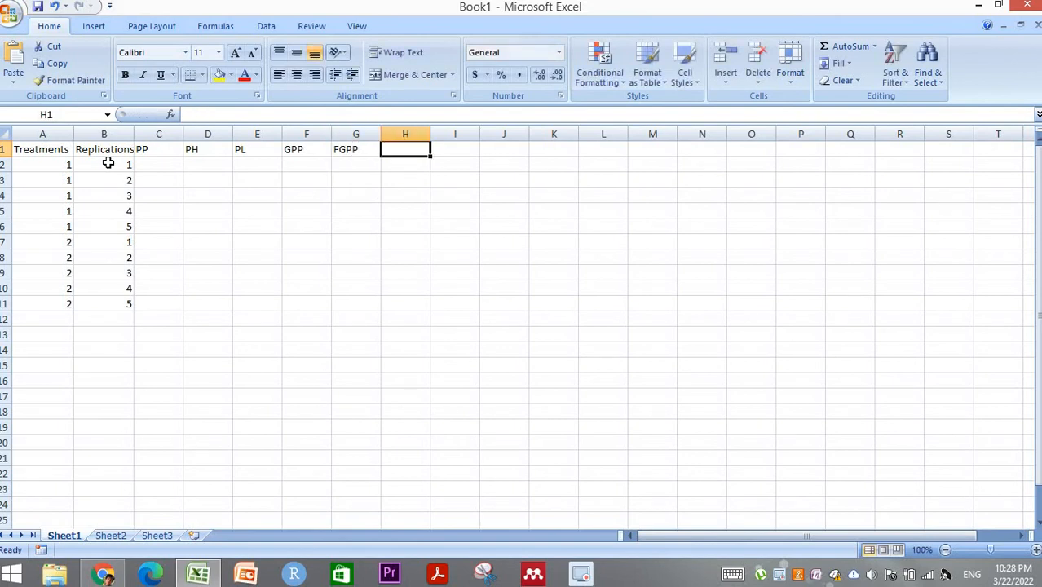
text(TKW)
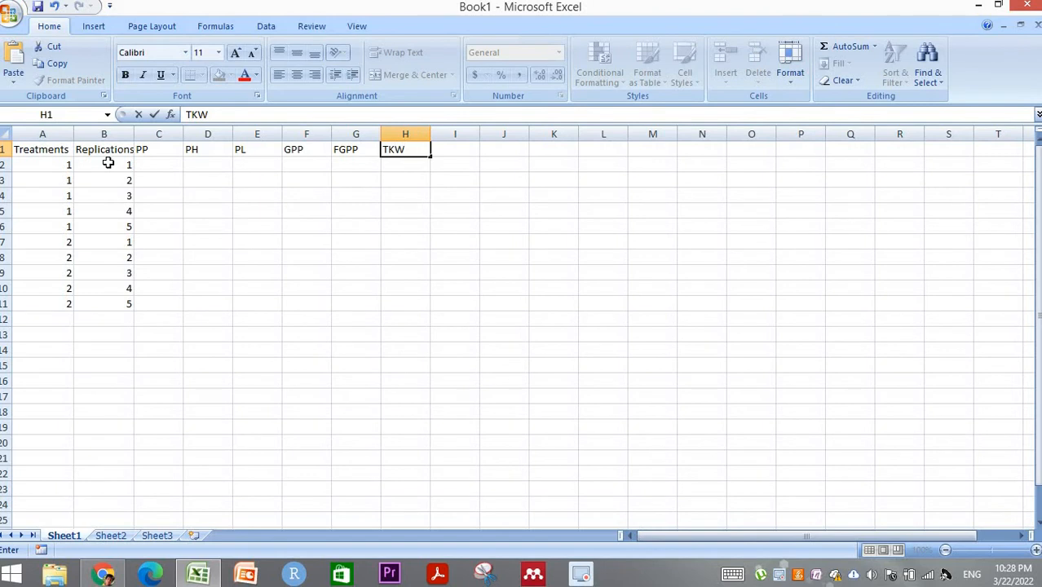
key(Tab)
Step: Add the column headers GY, SY and HI in I1, J1 and K1
text(GY)
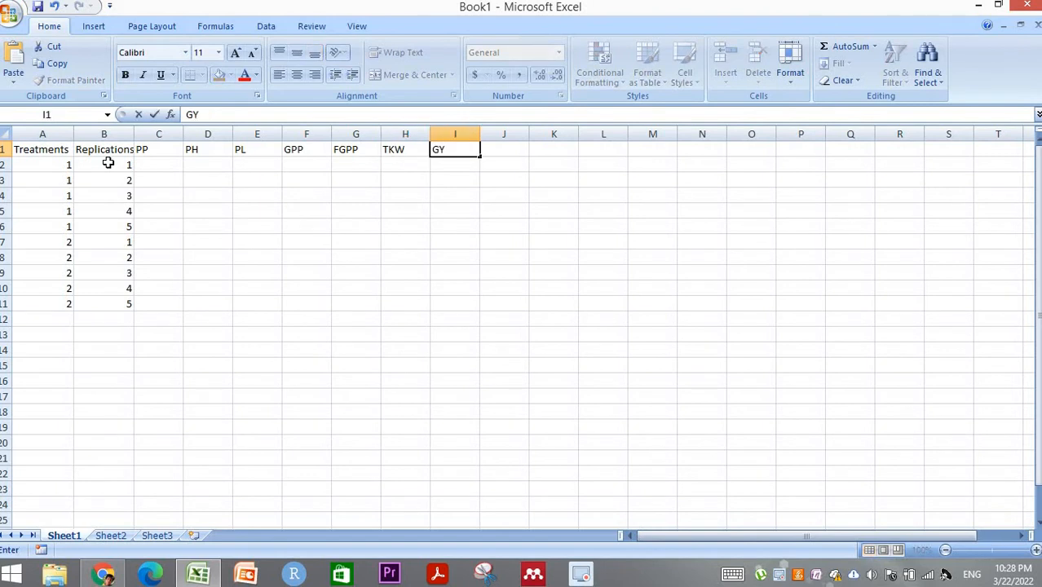
key(Tab)
text(SY)
key(Tab)
text(HI)
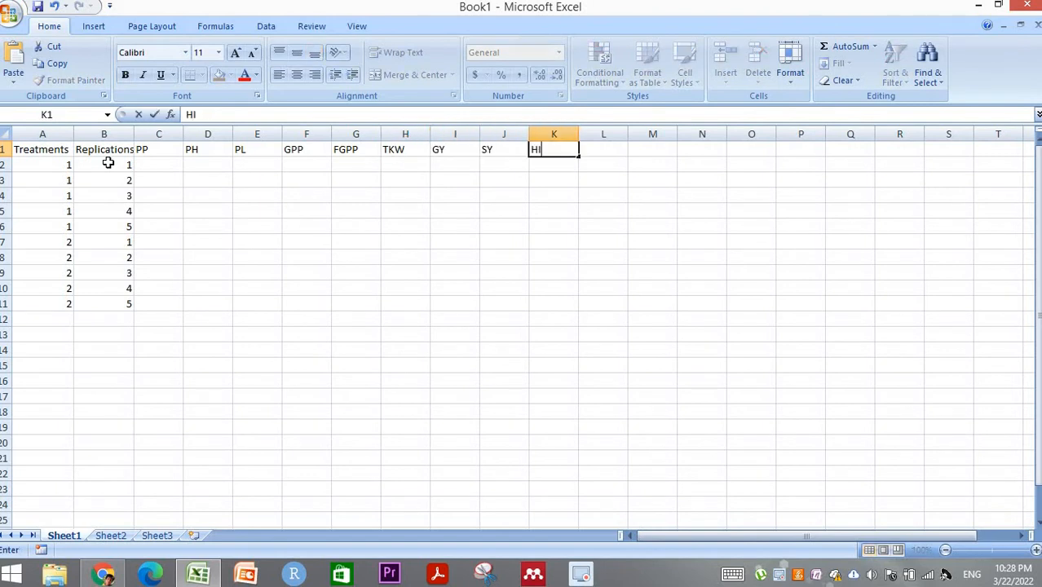
key(Tab)
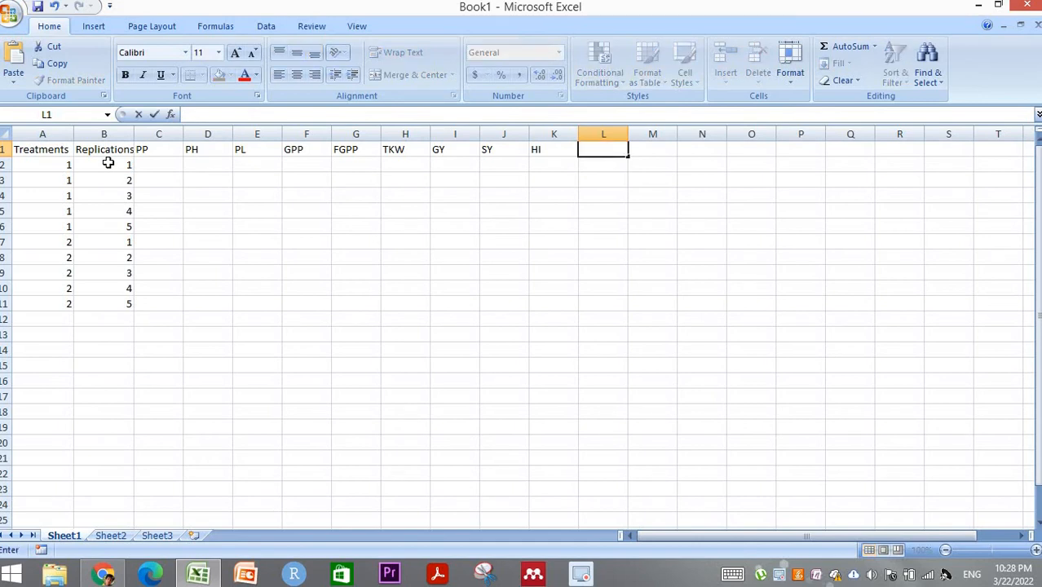
key(Left)
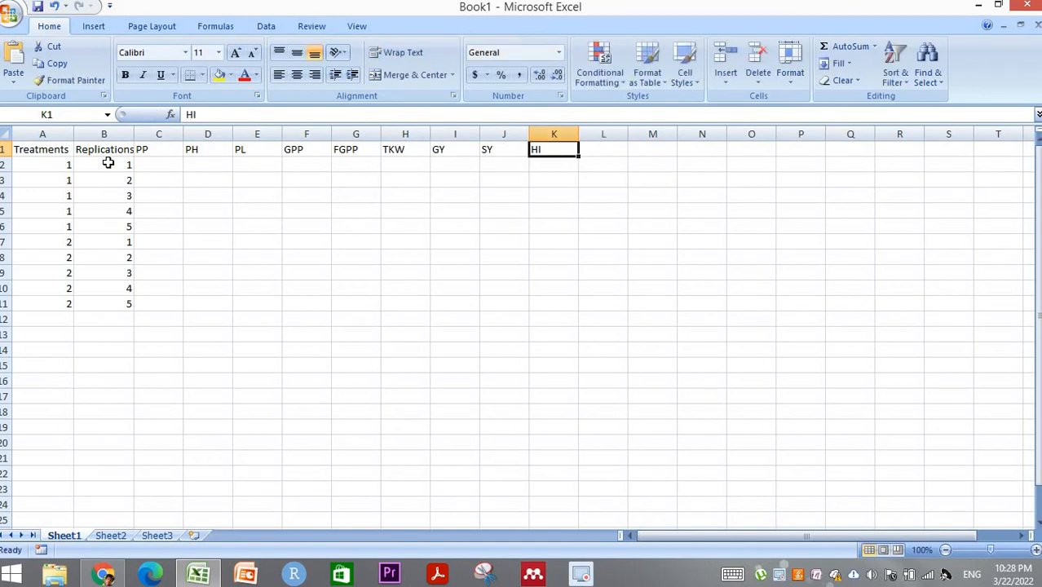
key(BackSpace)
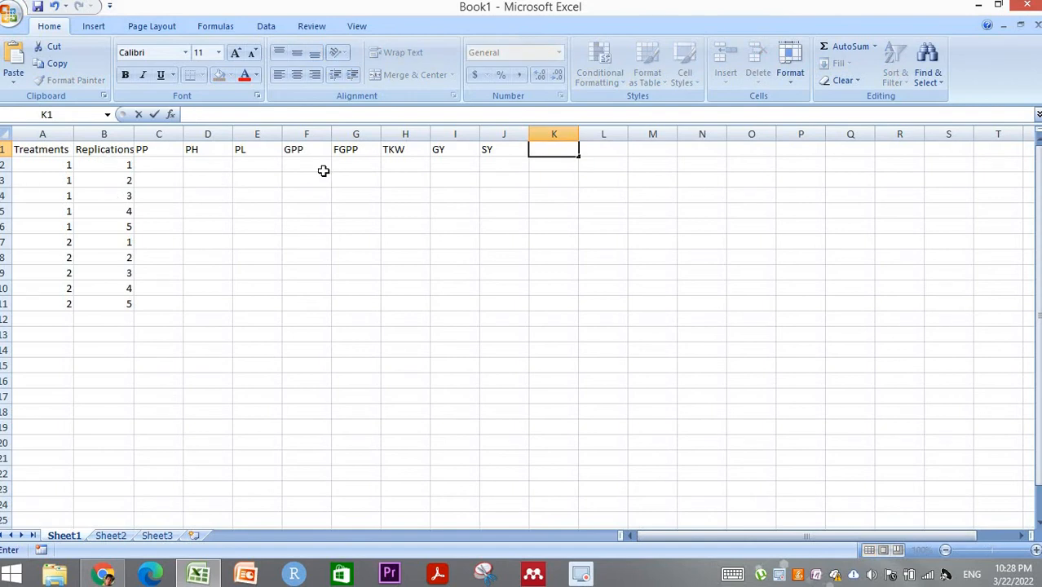
text(HI)
click(177, 164)
drag(178, 164, 272, 153)
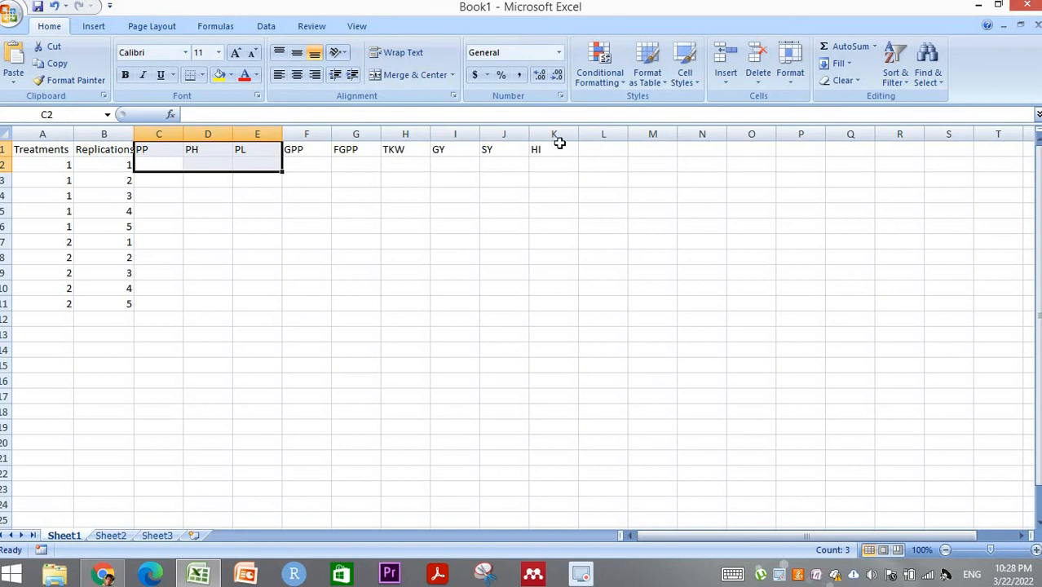
click(187, 176)
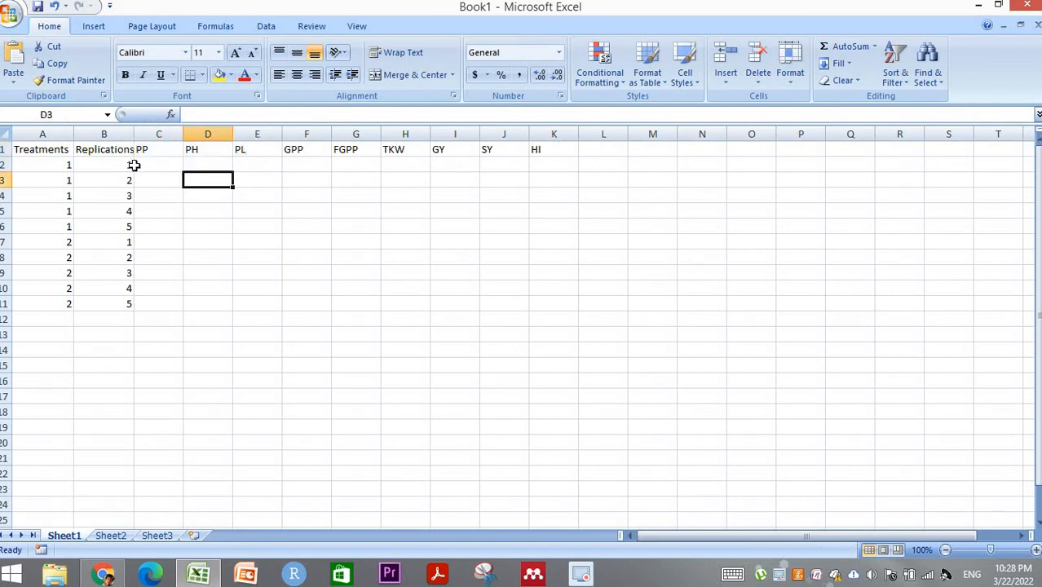
click(164, 161)
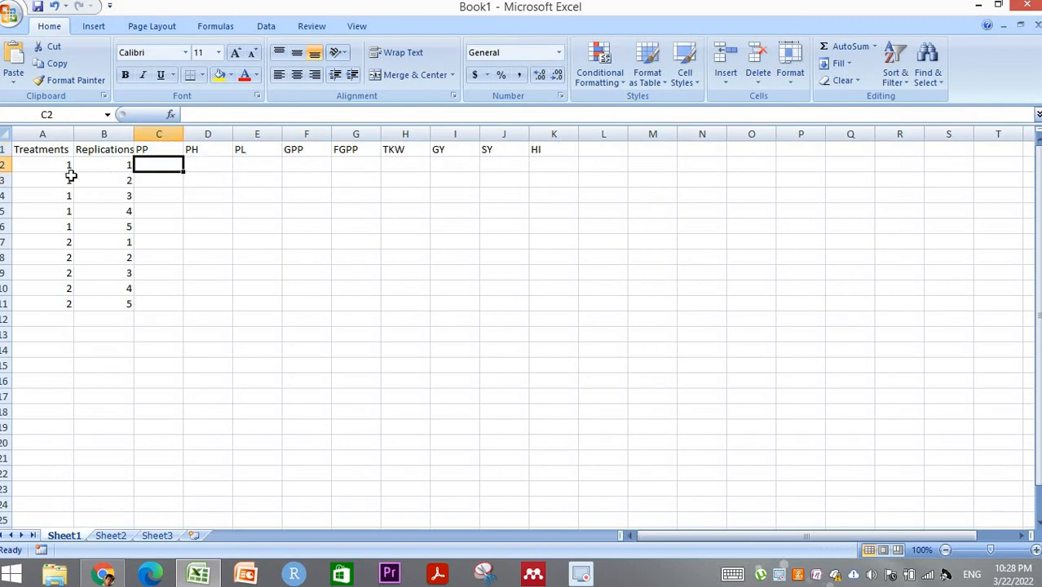
click(158, 182)
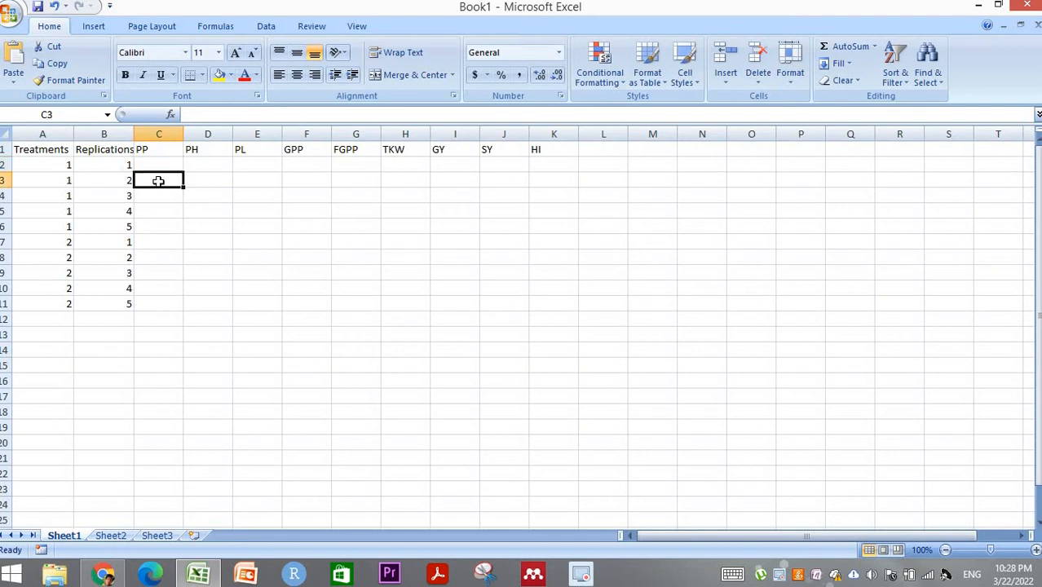
Step: Enter the PP values 120 in C2 and 125 in C3 for treatment 1, replications 1 and 2
key(Up)
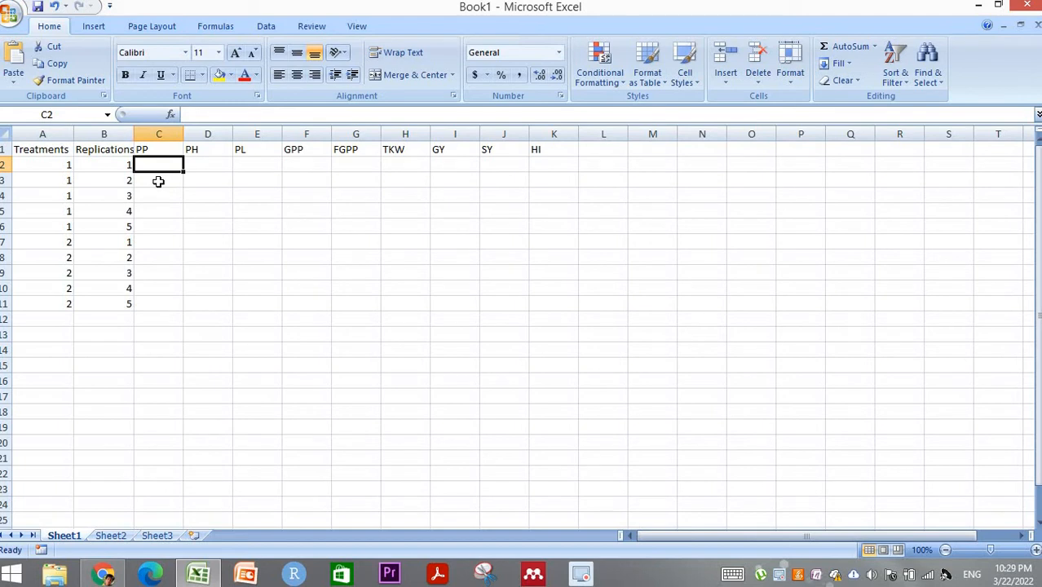
text(120)
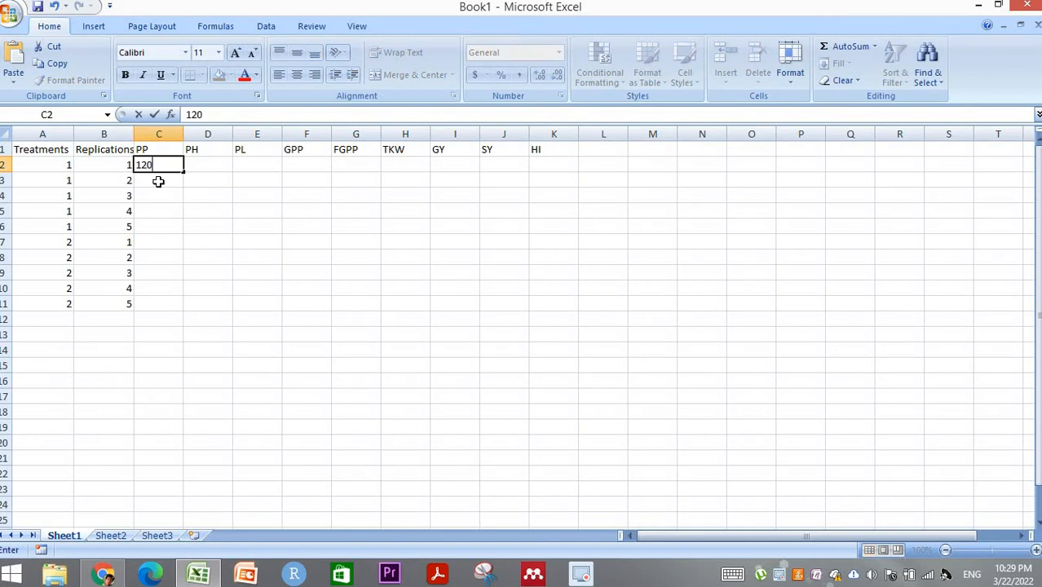
key(Return)
text(125)
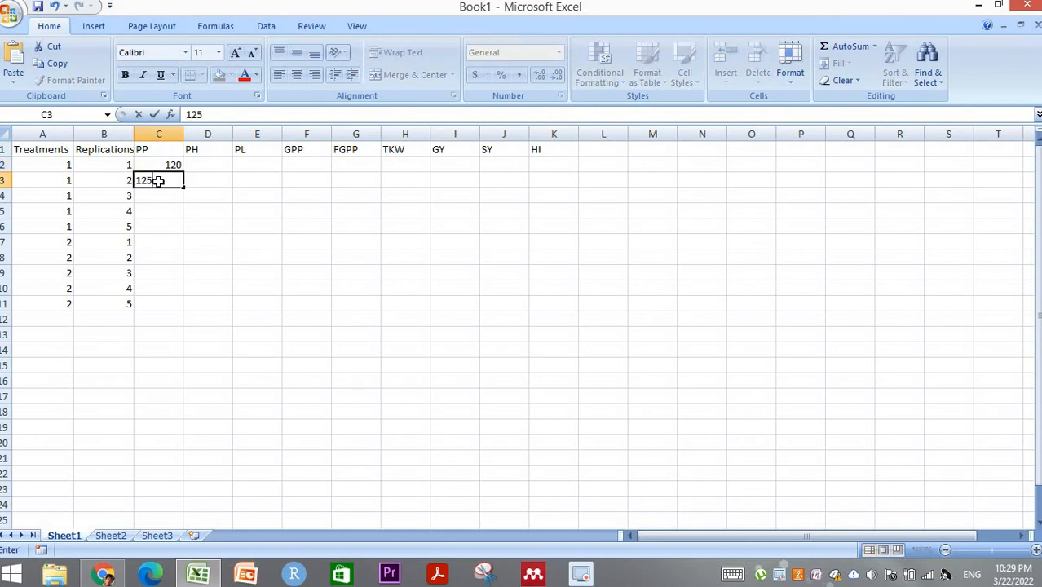
key(Return)
key(Up)
text(30)
key(BackSpace)
key(BackSpace)
text(125)
key(Return)
Step: Enter the PP values 130, 127 and 126 in C4, C5 and C6 for treatment 1's remaining replications
text(130)
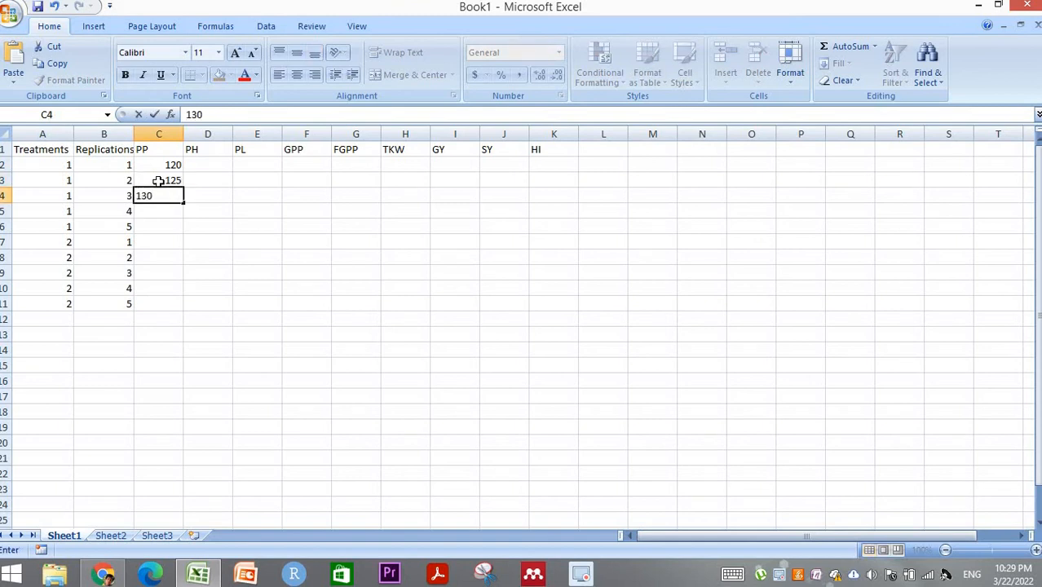
key(Return)
text(127)
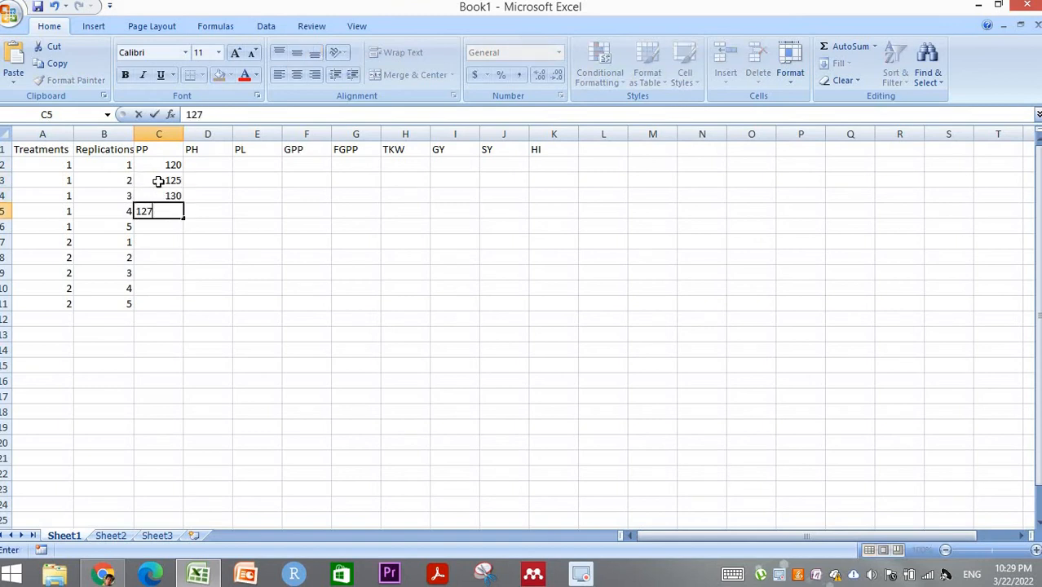
key(Return)
text(126)
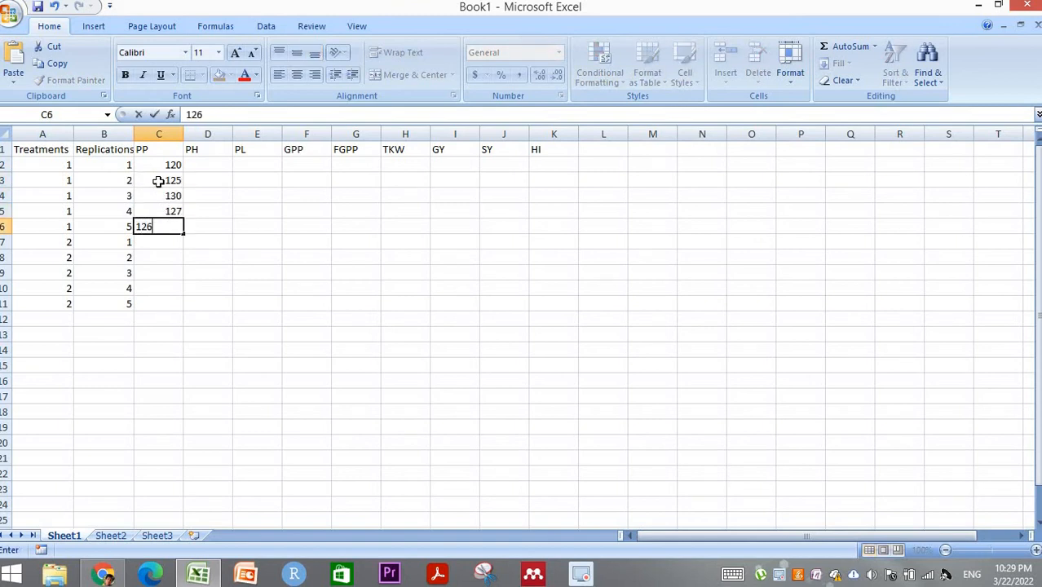
key(Tab)
key(Up)
key(Up)
key(Up)
key(Up)
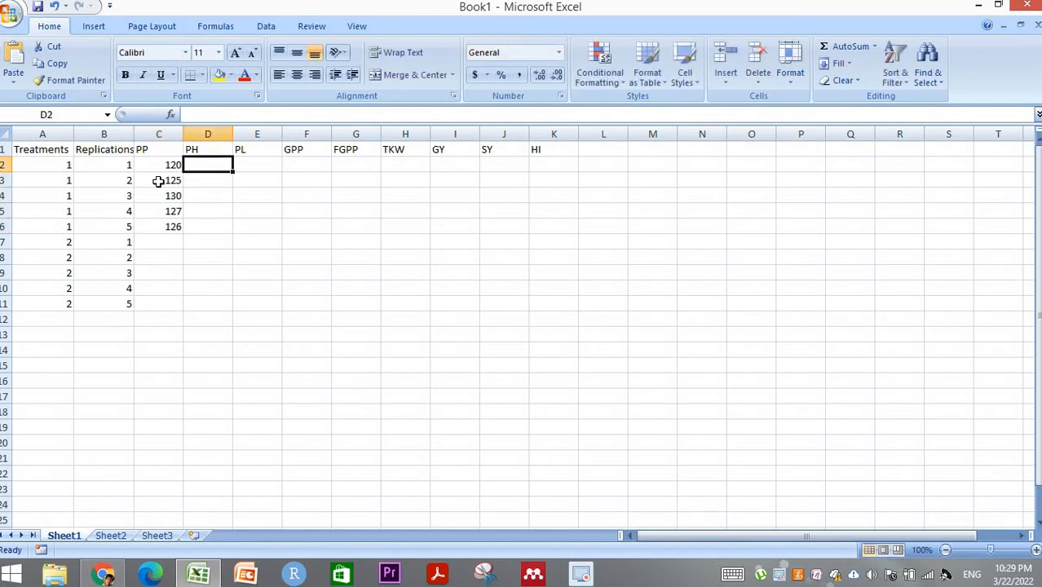
key(Right)
key(Left)
key(Right)
key(Right)
key(Right)
key(Right)
key(Right)
key(Right)
key(Right)
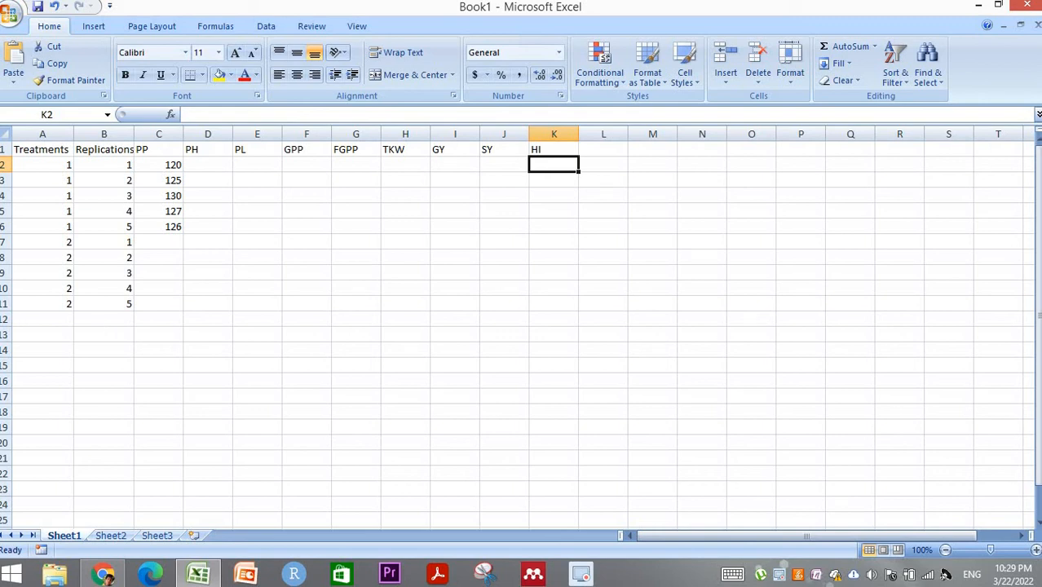
drag(50, 147, 259, 151)
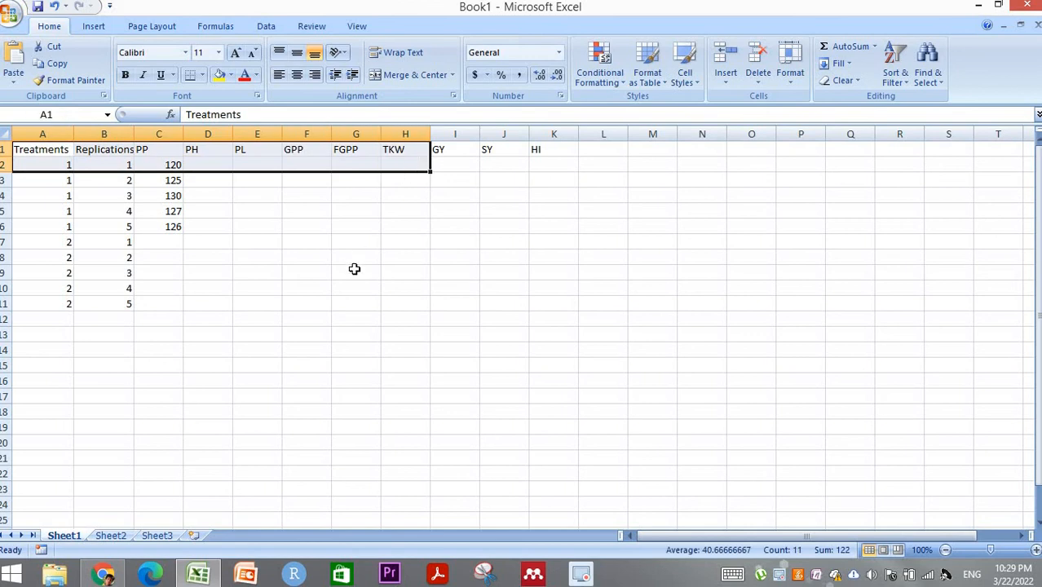
drag(354, 272, 210, 138)
Step: Change the header in D1 to Plant height
click(207, 150)
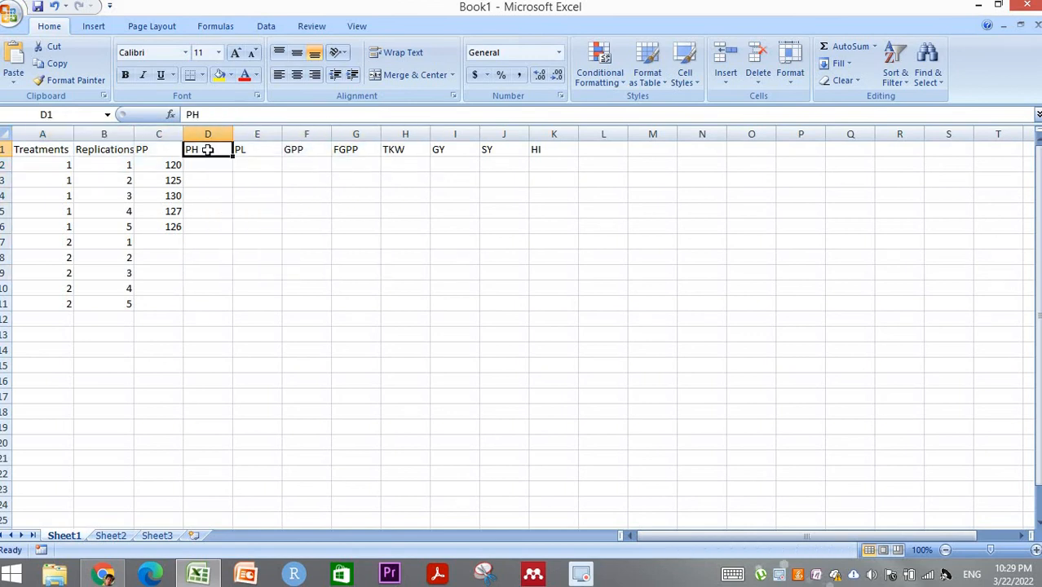
text(Plan)
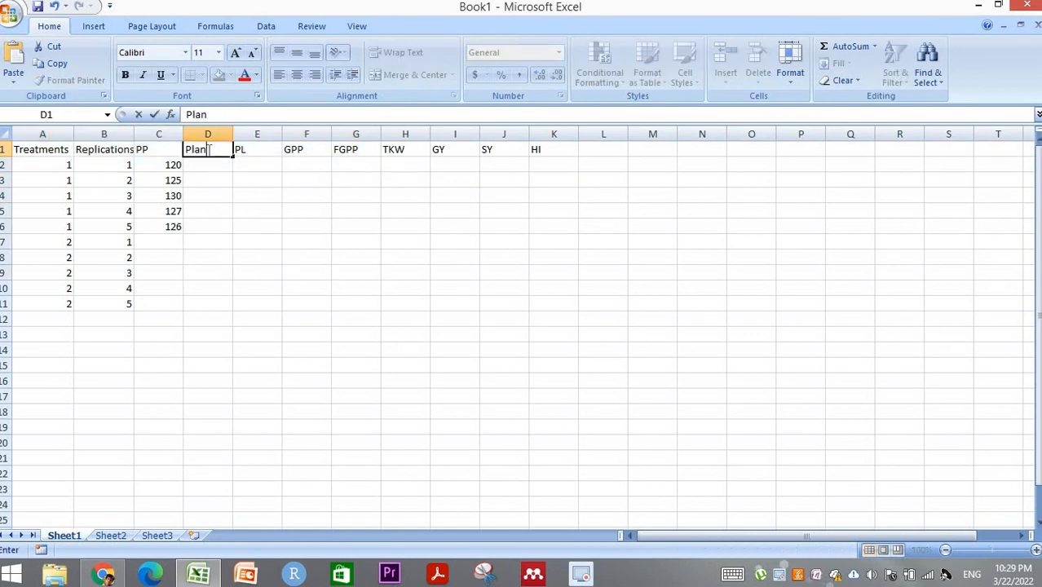
text(t height)
key(Return)
Step: Replace the space in the D1 header with an underscore to make it Plant_height
click(209, 150)
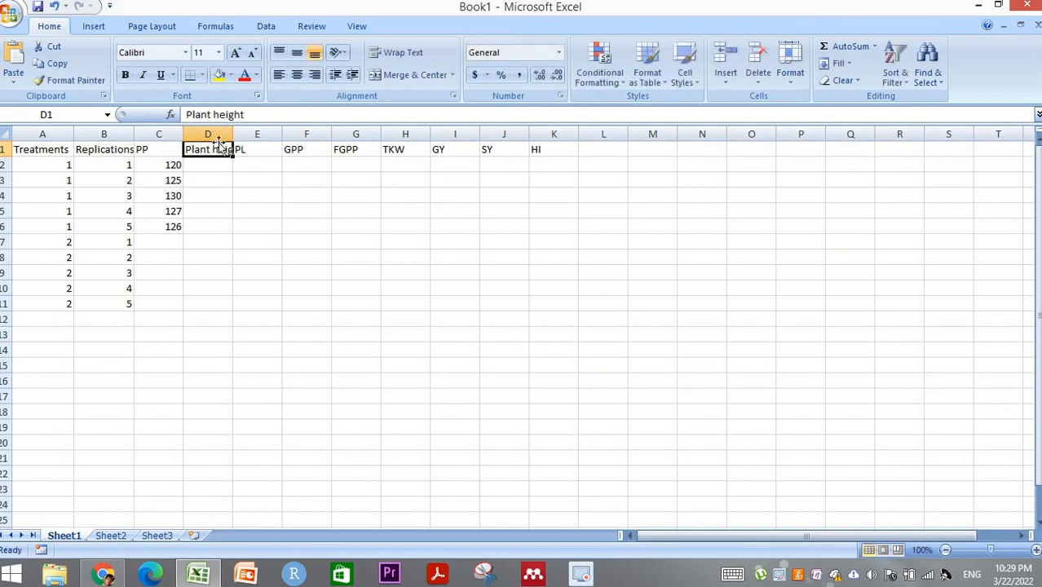
click(213, 115)
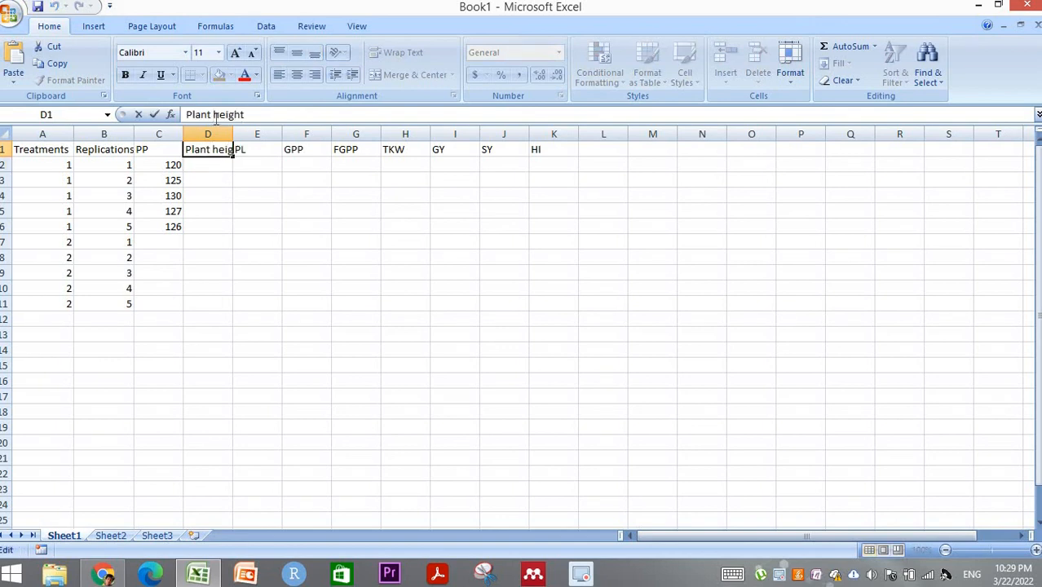
key(BackSpace)
text(_)
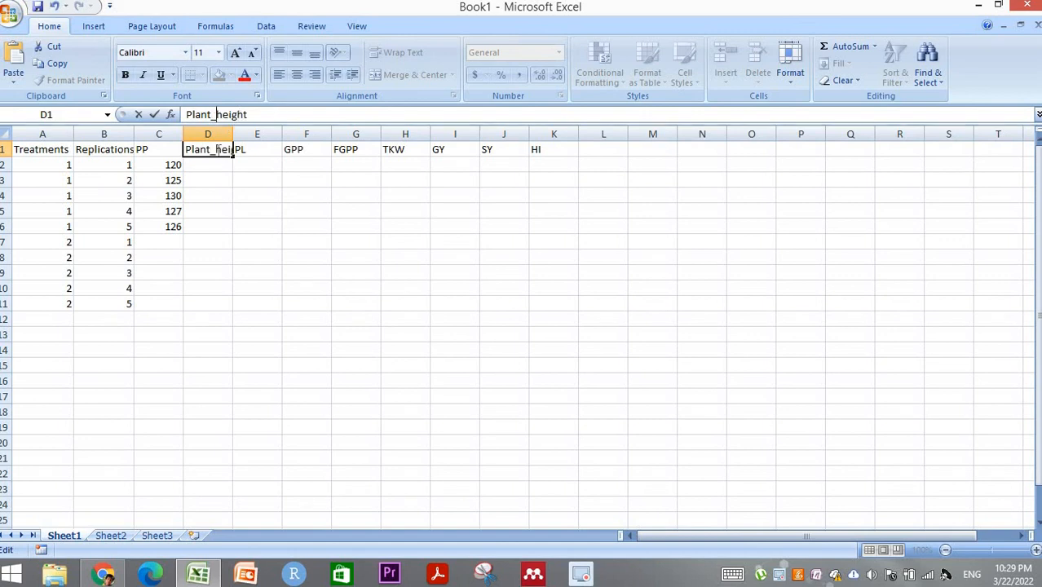
click(216, 212)
Step: Change the header in D1 back to PH
click(206, 153)
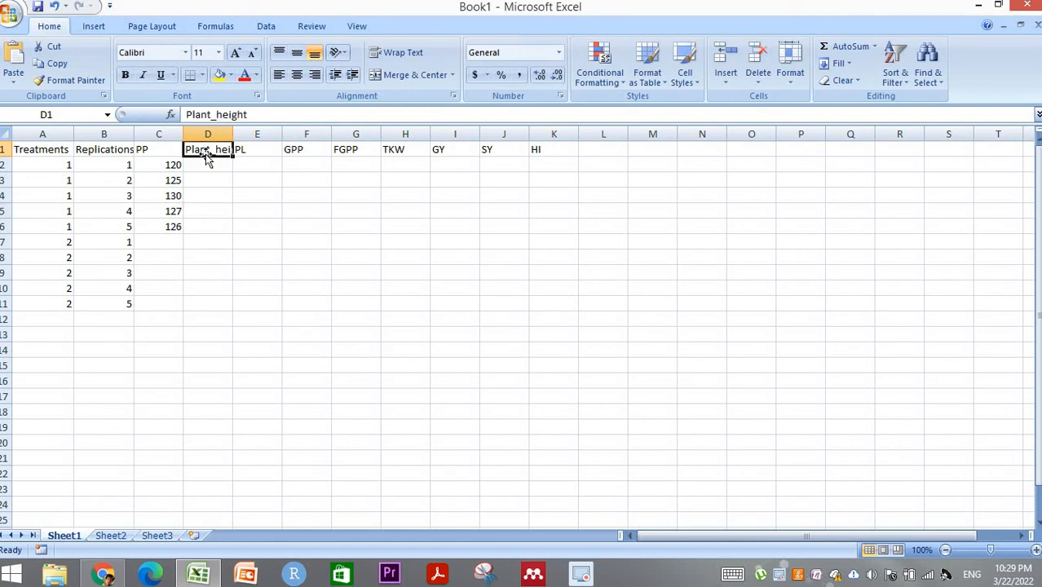
text(PH)
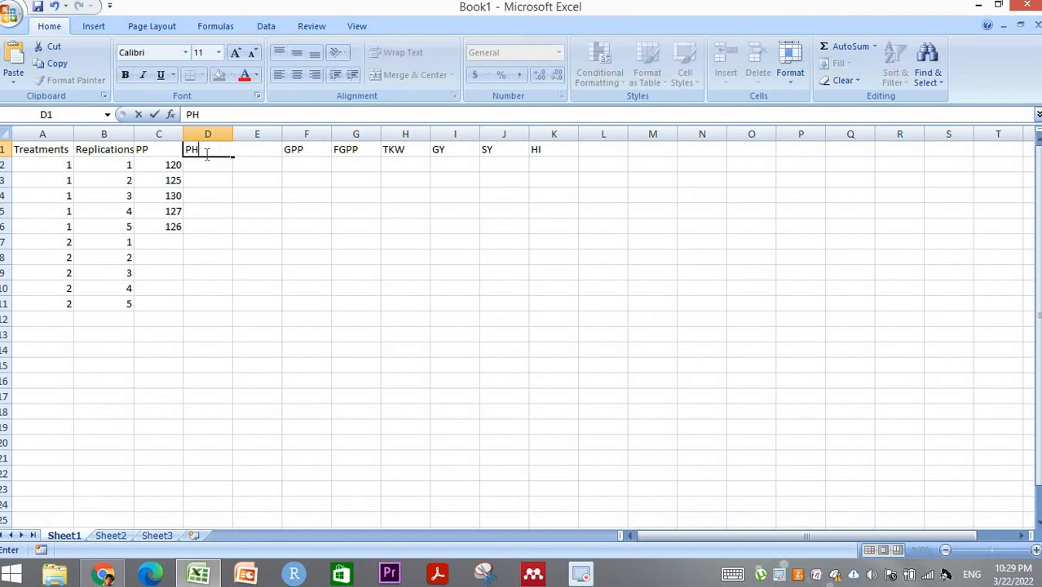
click(254, 225)
Step: Select the whole data table, A1 through K11
drag(33, 147, 533, 305)
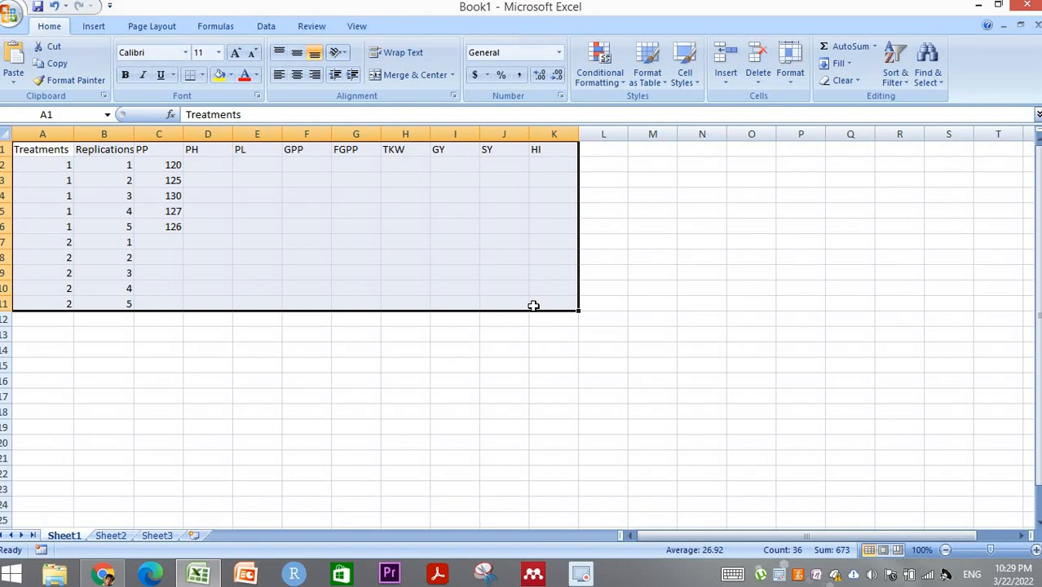